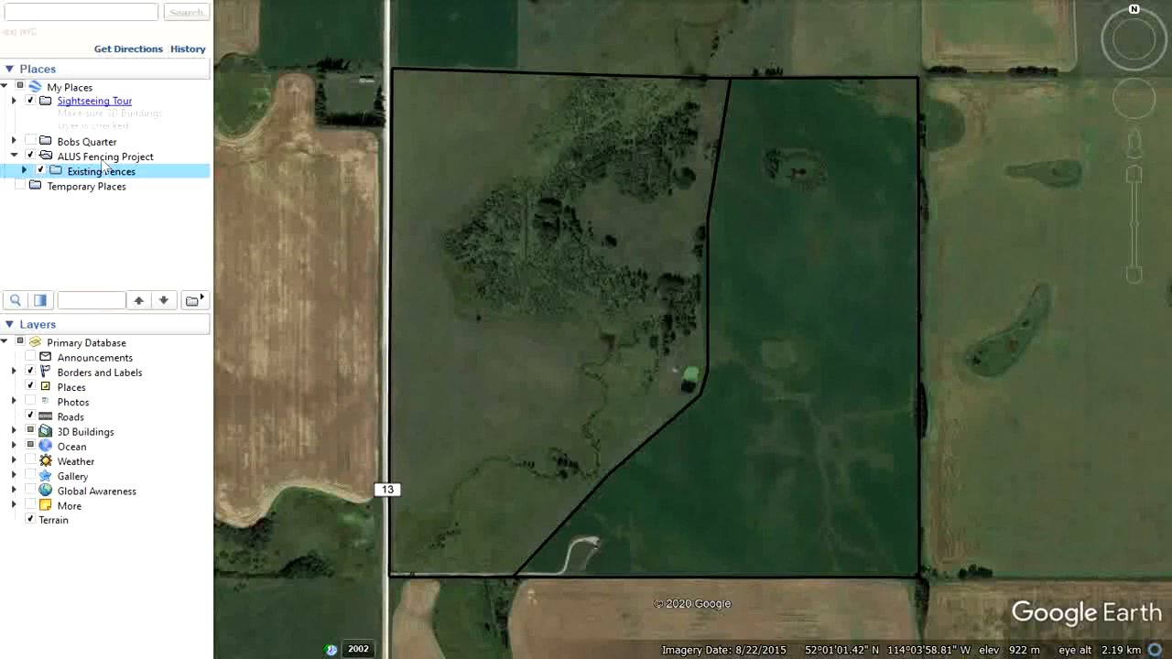
Add a new path named "Riparian Fence" to the ALUS Fencing Project folder and show its line style settings.
{"action": "right_click", "coordinate": [103, 158]}
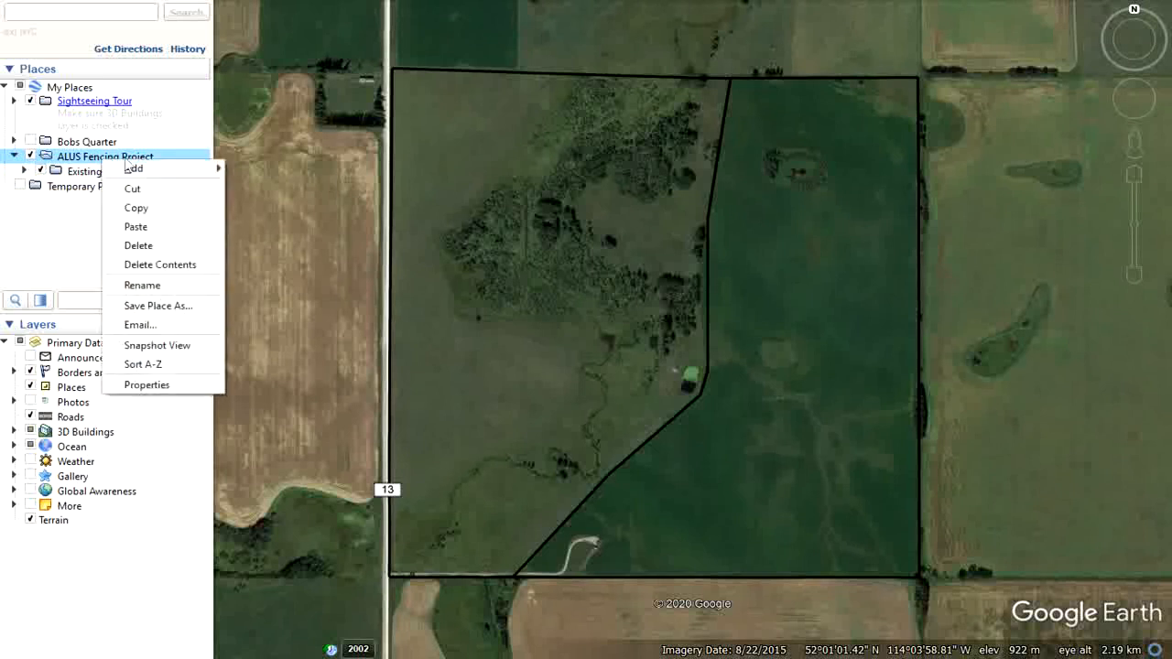
{"action": "mouse_move", "coordinate": [131, 168]}
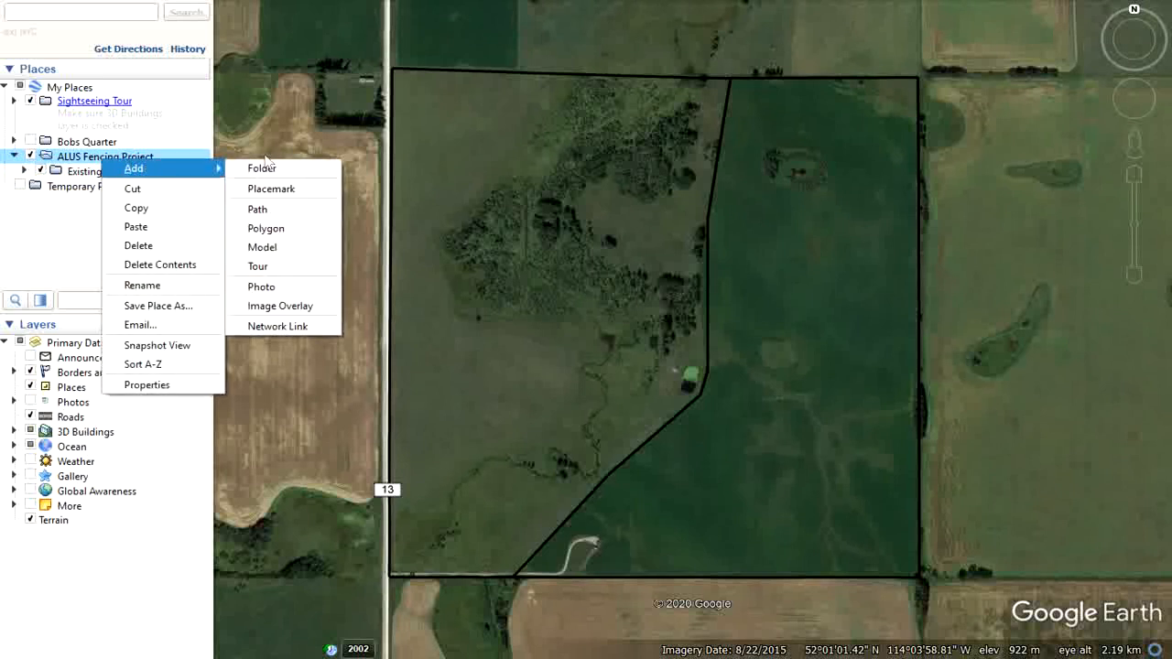
{"action": "left_click", "coordinate": [259, 211]}
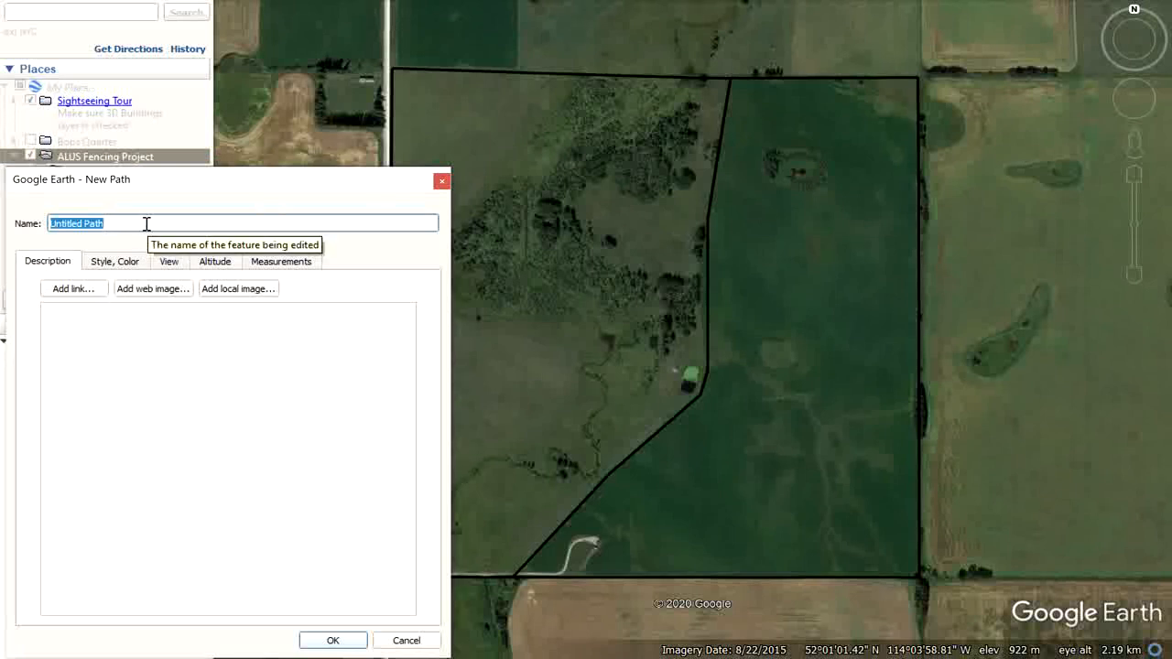
{"action": "type", "text": "Riparian Fence"}
{"action": "left_click", "coordinate": [128, 263]}
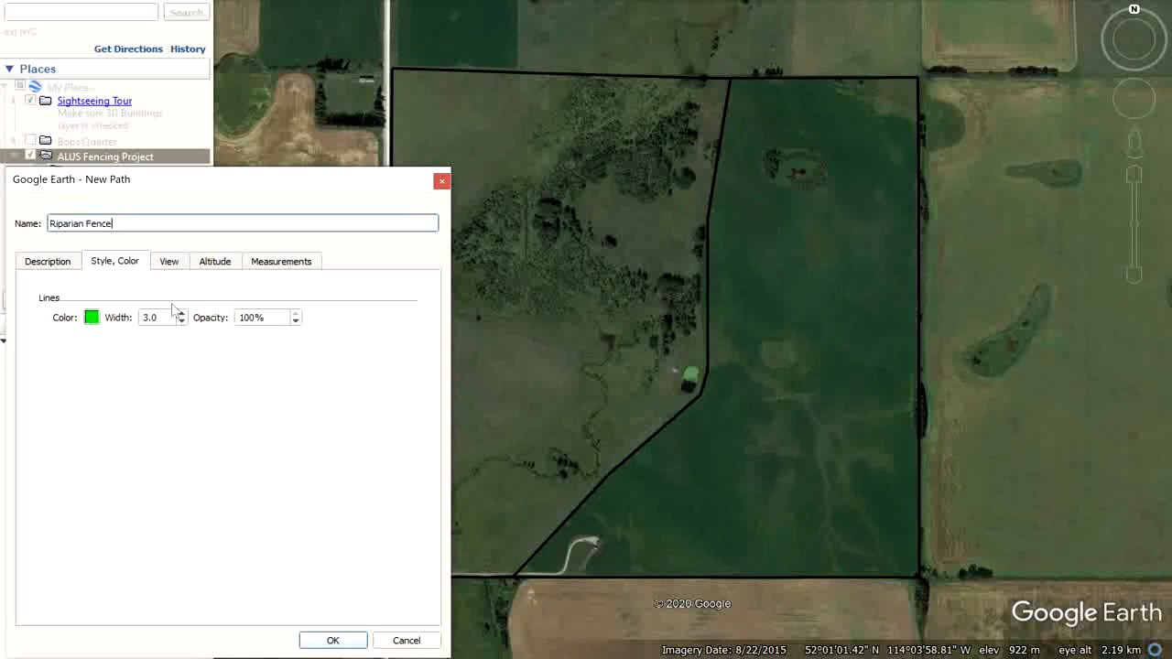
Draw the seven-point fence path from the north fence line around the west side of the trees and creek to the western road.
{"action": "left_click_drag", "start_coordinate": [369, 183], "coordinate": [170, 204]}
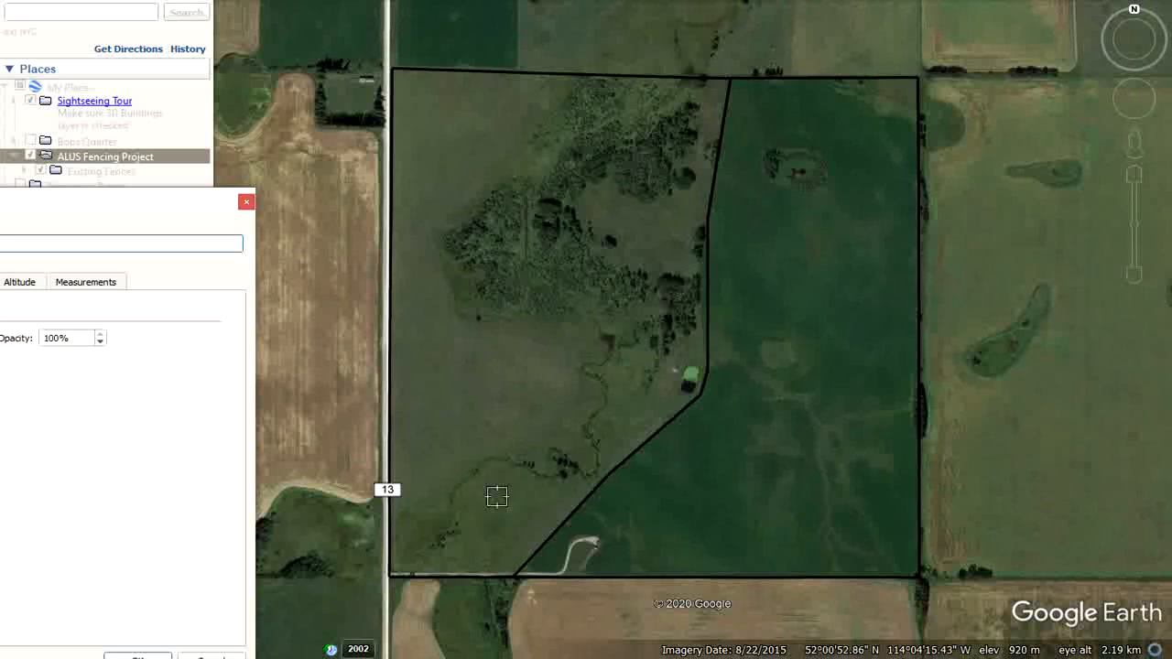
{"action": "left_click", "coordinate": [536, 75]}
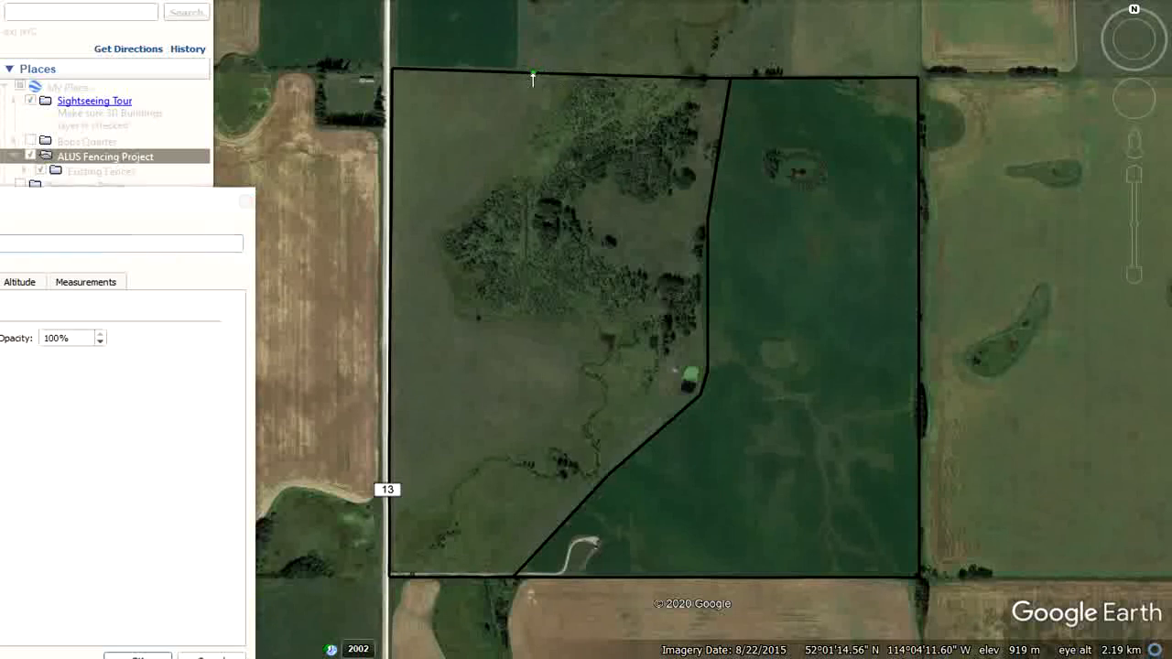
{"action": "left_click", "coordinate": [519, 139]}
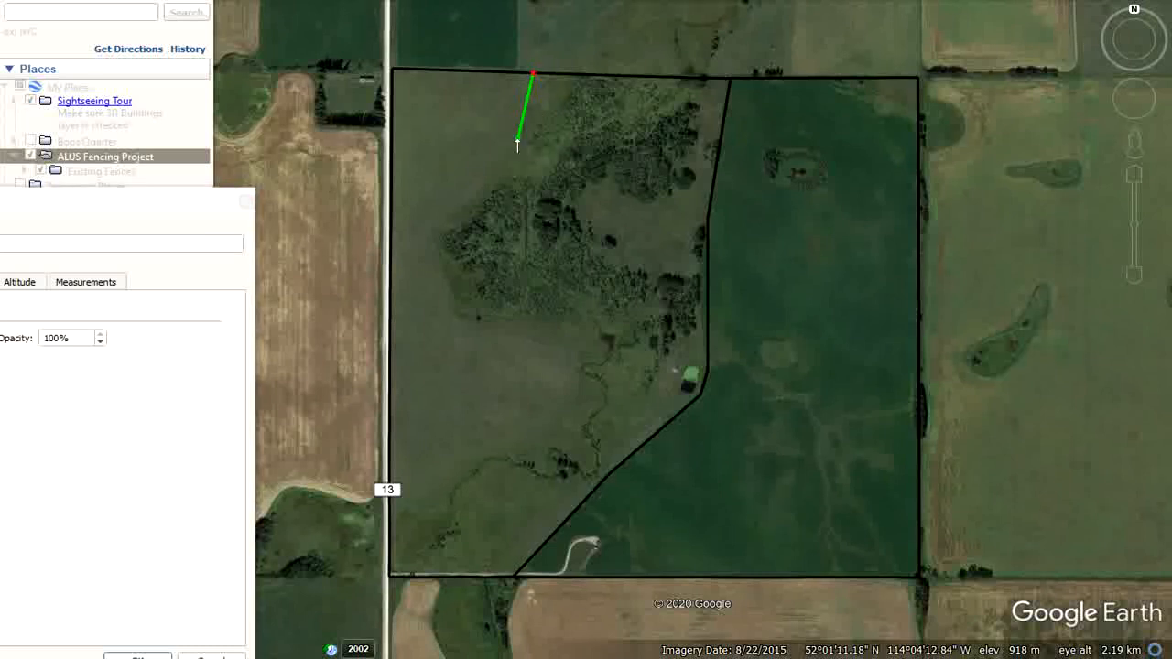
{"action": "left_click", "coordinate": [430, 232]}
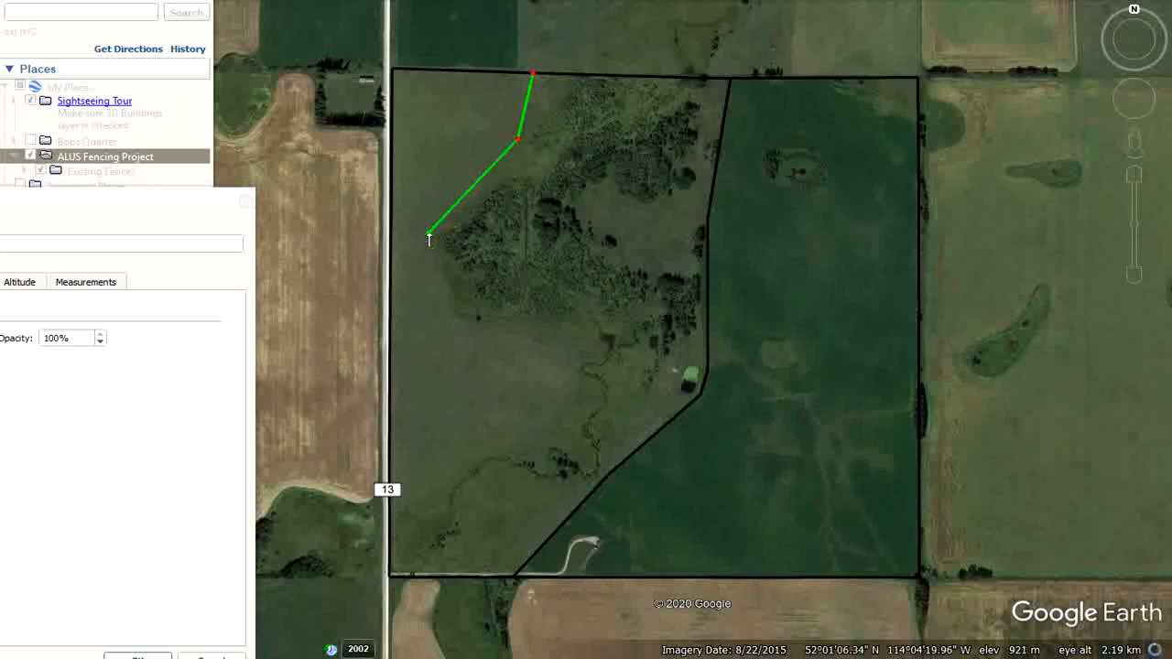
{"action": "left_click", "coordinate": [448, 319]}
{"action": "left_click", "coordinate": [558, 357]}
{"action": "left_click", "coordinate": [548, 417]}
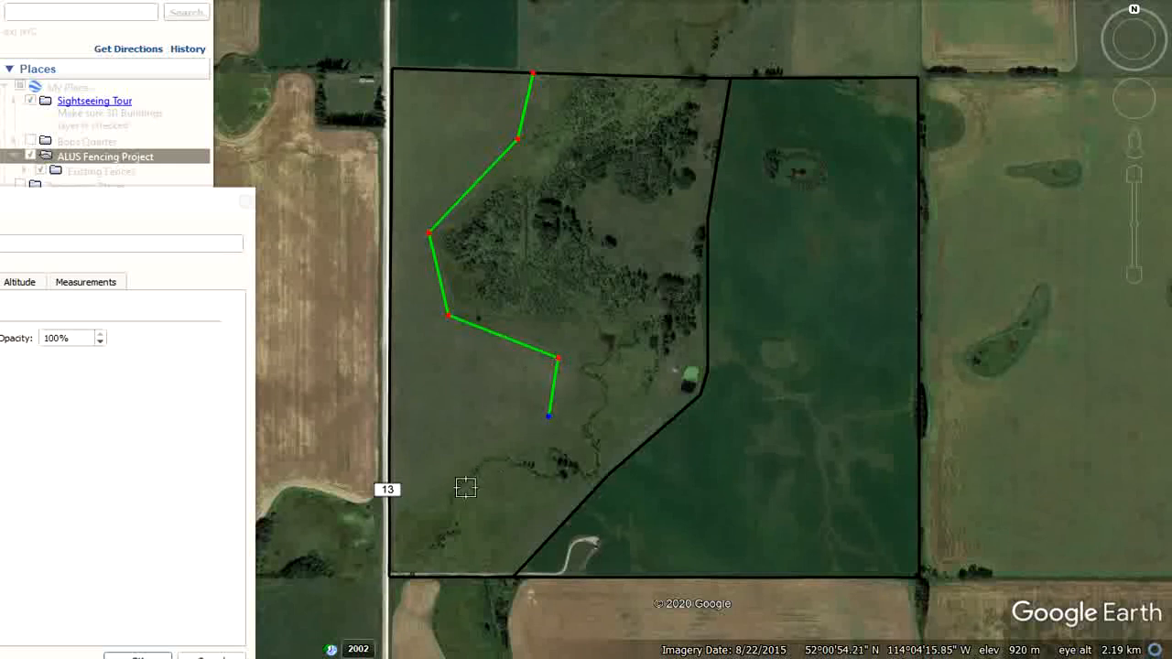
{"action": "left_click", "coordinate": [392, 505]}
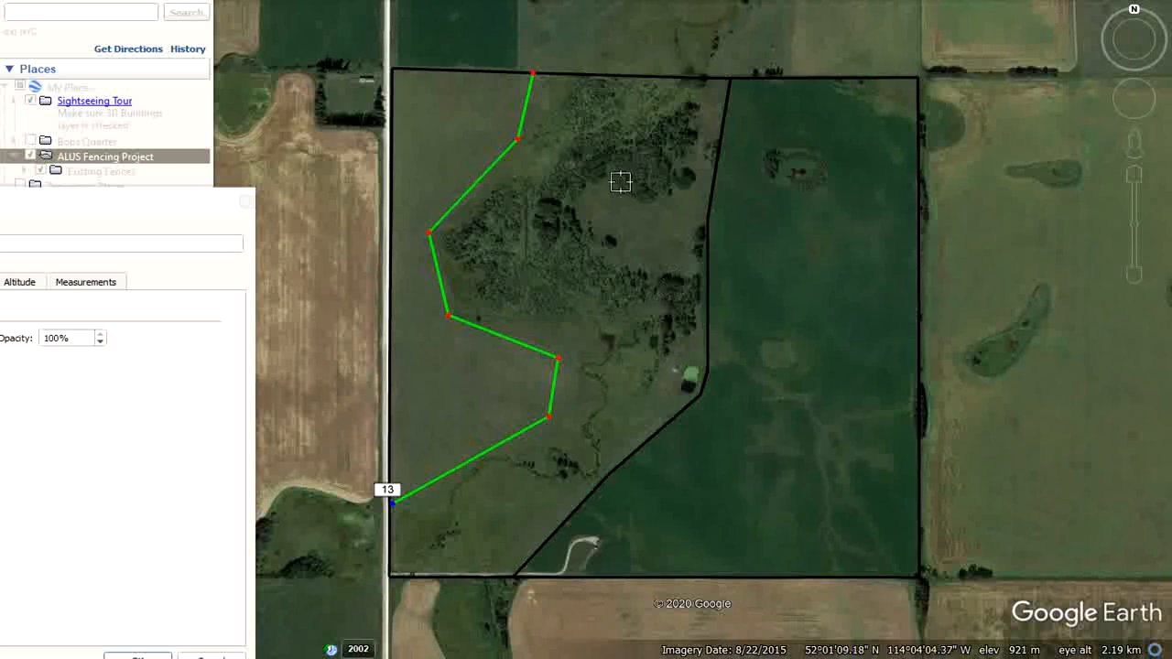
Delete the path's second point from the north and move its northern endpoint slightly east along the north fence line.
{"action": "left_click", "coordinate": [517, 147]}
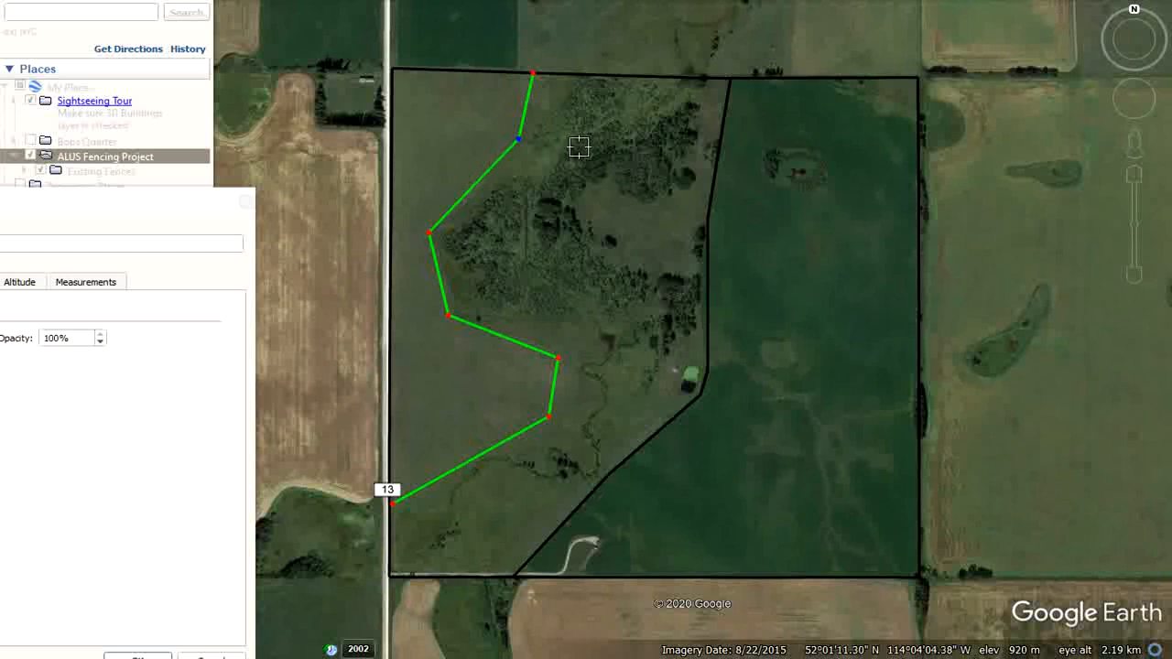
{"action": "key", "text": "Delete"}
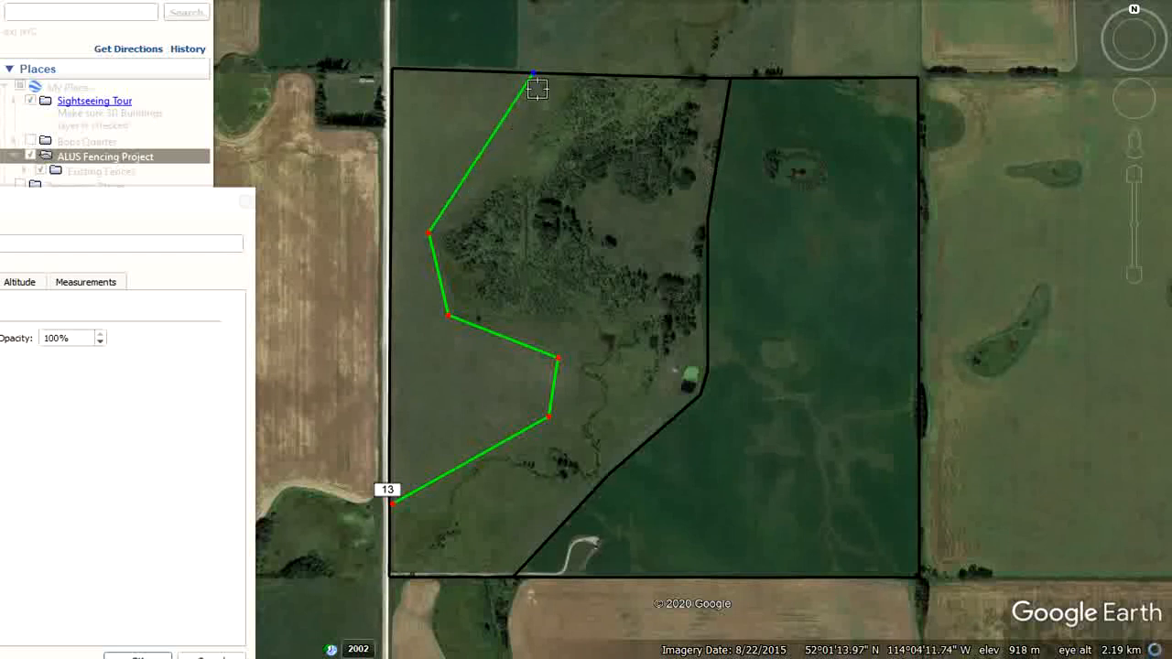
{"action": "left_click_drag", "start_coordinate": [533, 79], "coordinate": [548, 74]}
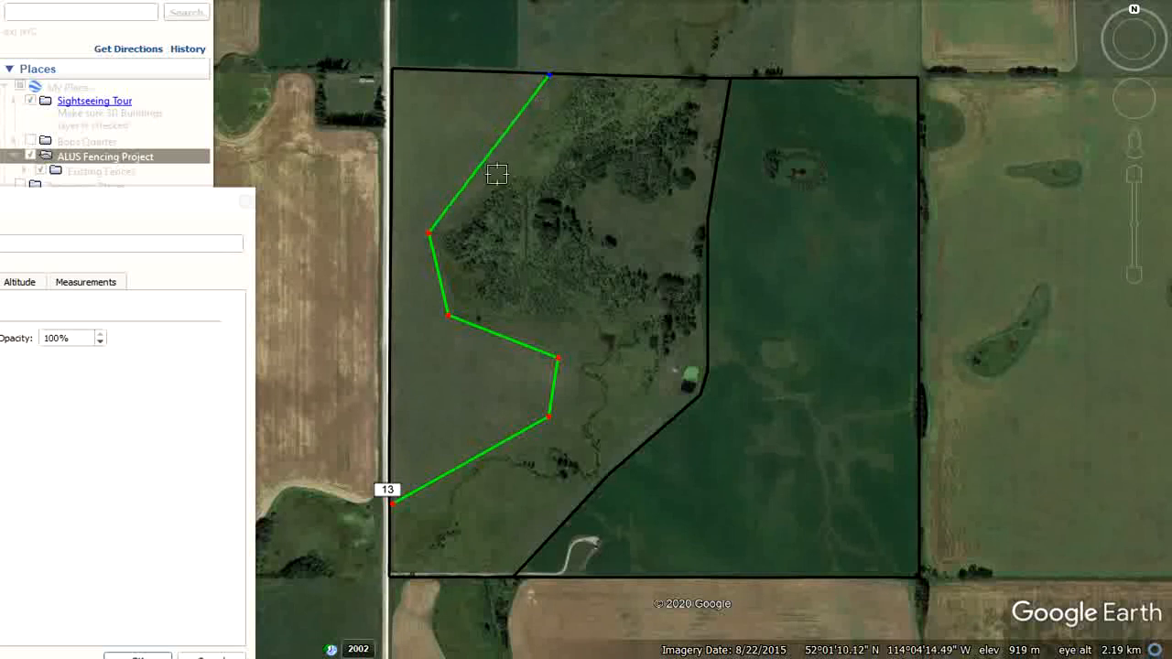
Nudge the path's two corners on the west side of the trees slightly east.
{"action": "left_click", "coordinate": [428, 238]}
{"action": "left_click_drag", "start_coordinate": [427, 240], "coordinate": [431, 237]}
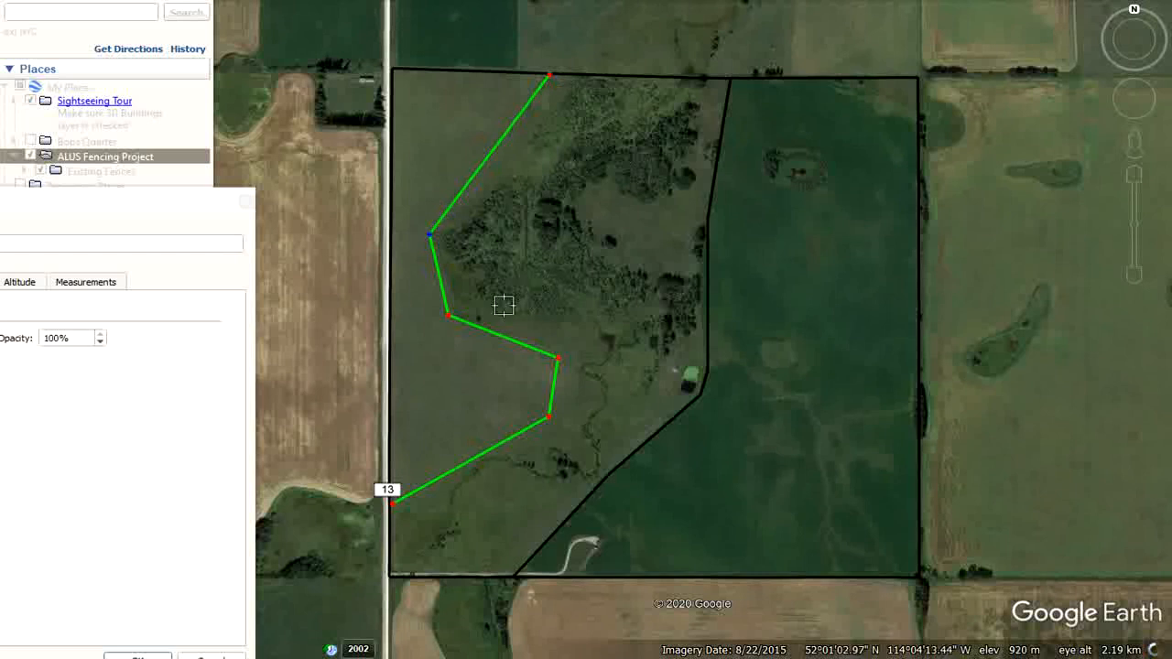
{"action": "left_click_drag", "start_coordinate": [449, 316], "coordinate": [456, 319]}
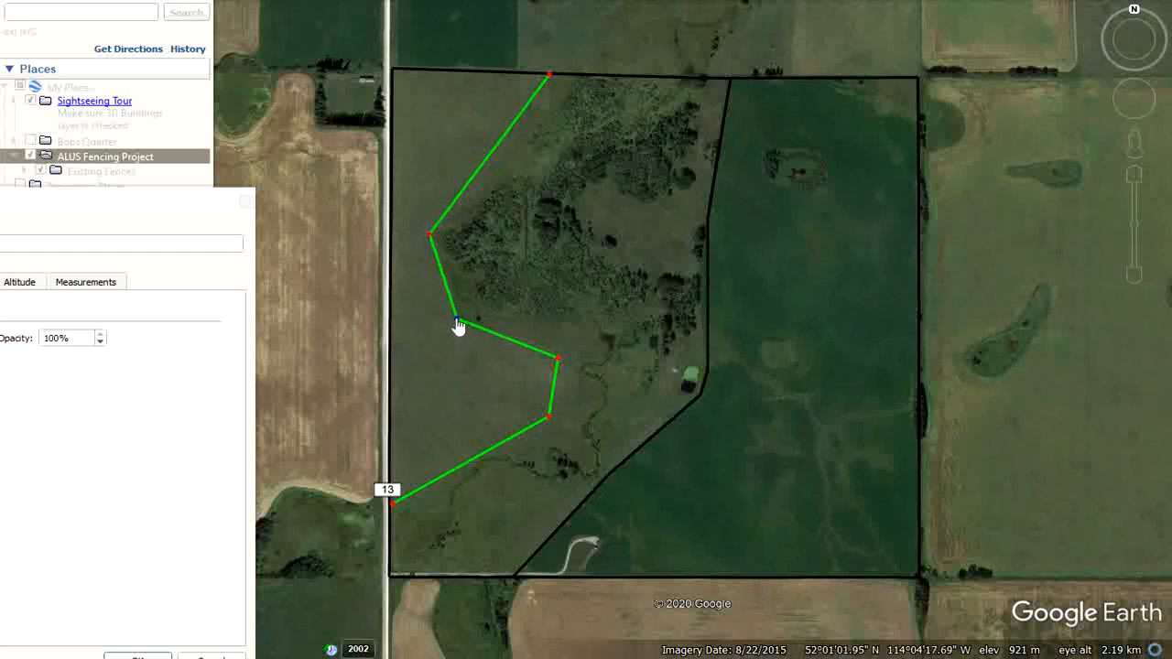
Remove the point just south of the path's creekside corner and reposition that corner farther south-east.
{"action": "left_click", "coordinate": [558, 359]}
{"action": "left_click_drag", "start_coordinate": [558, 359], "coordinate": [566, 353]}
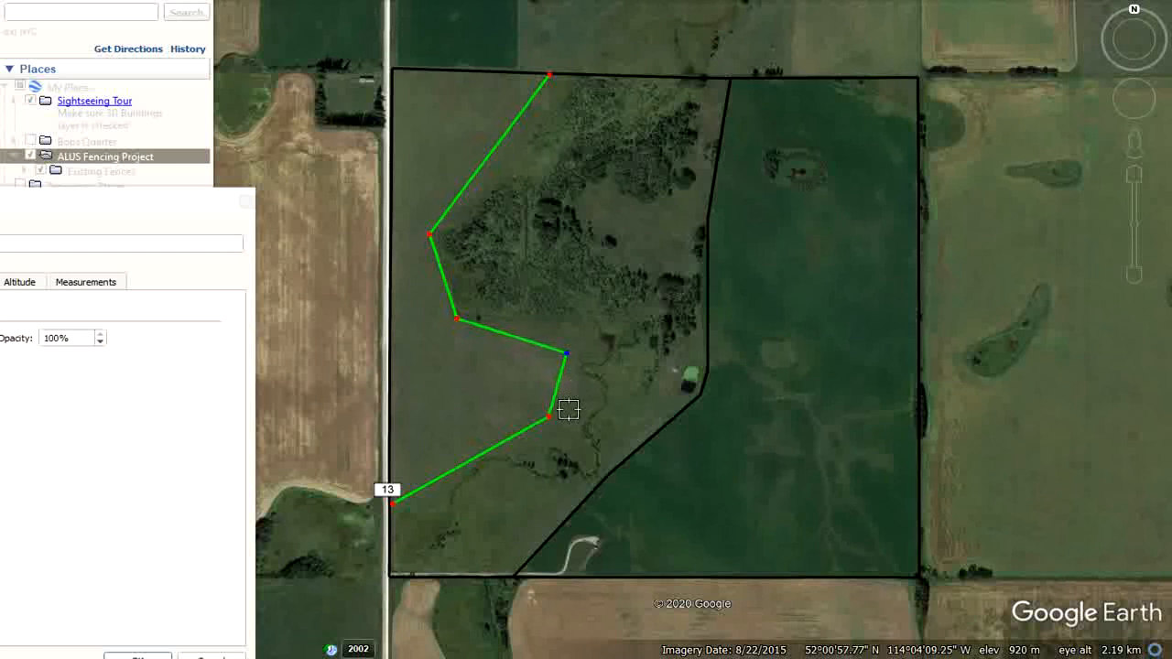
{"action": "left_click_drag", "start_coordinate": [551, 421], "coordinate": [557, 364]}
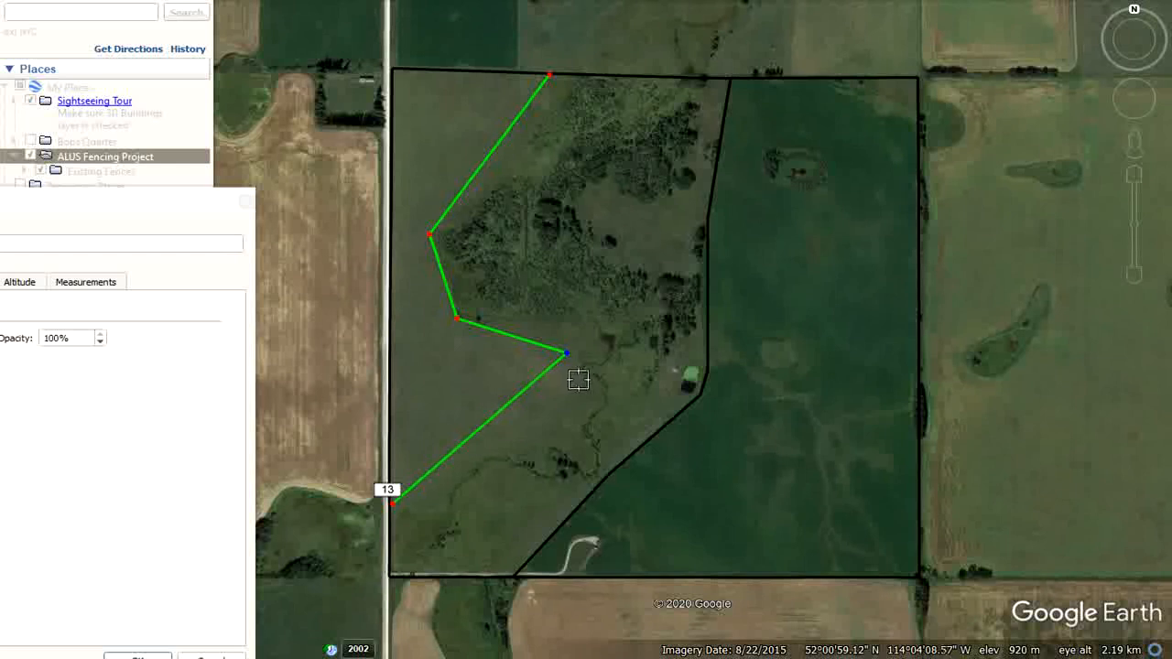
{"action": "left_click_drag", "start_coordinate": [566, 355], "coordinate": [566, 381]}
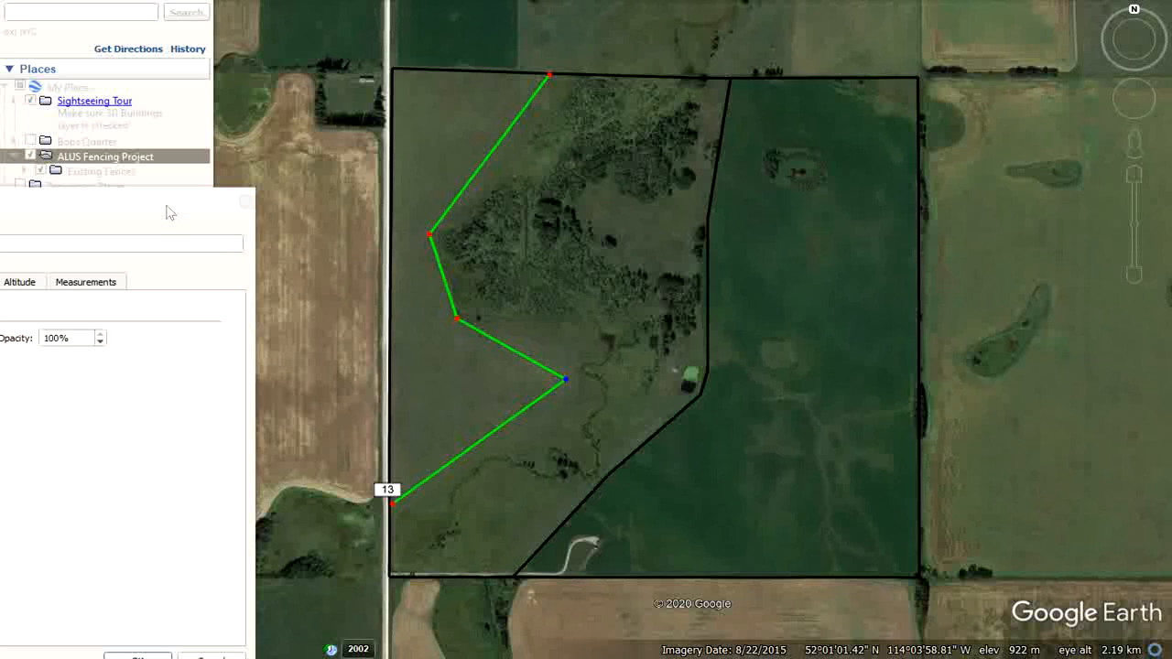
Check the path's length in miles, rename it "Riparian Fence 0.6 miles" and save it.
{"action": "left_click_drag", "start_coordinate": [159, 213], "coordinate": [311, 70]}
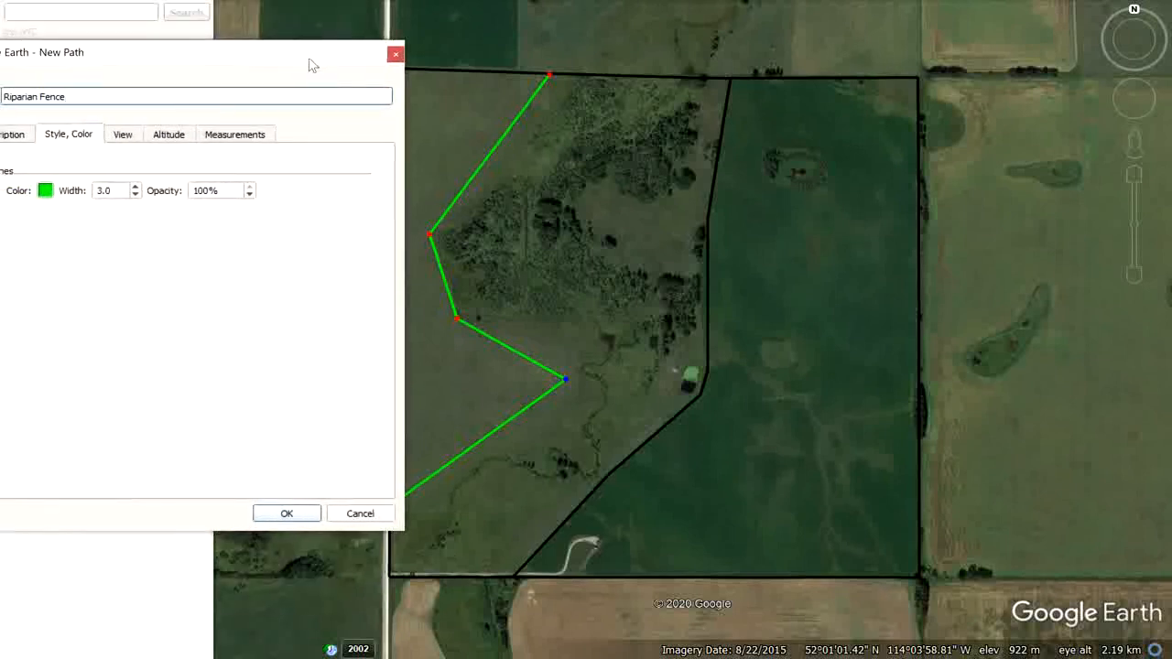
{"action": "left_click", "coordinate": [223, 139]}
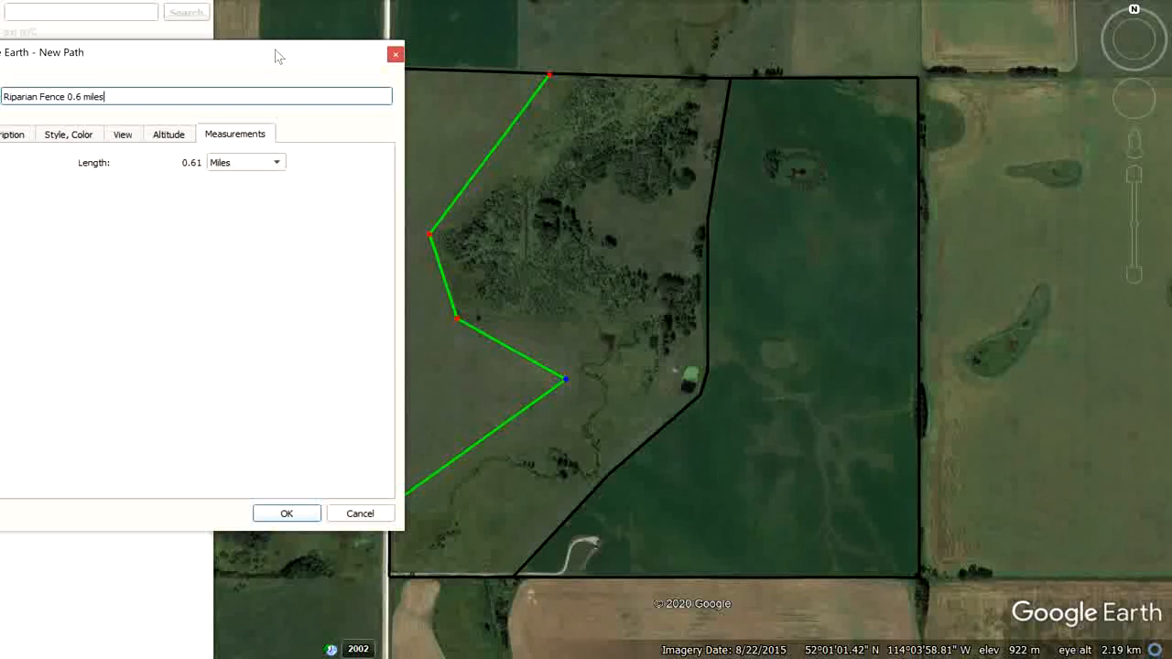
{"action": "left_click_drag", "start_coordinate": [278, 57], "coordinate": [306, 0]}
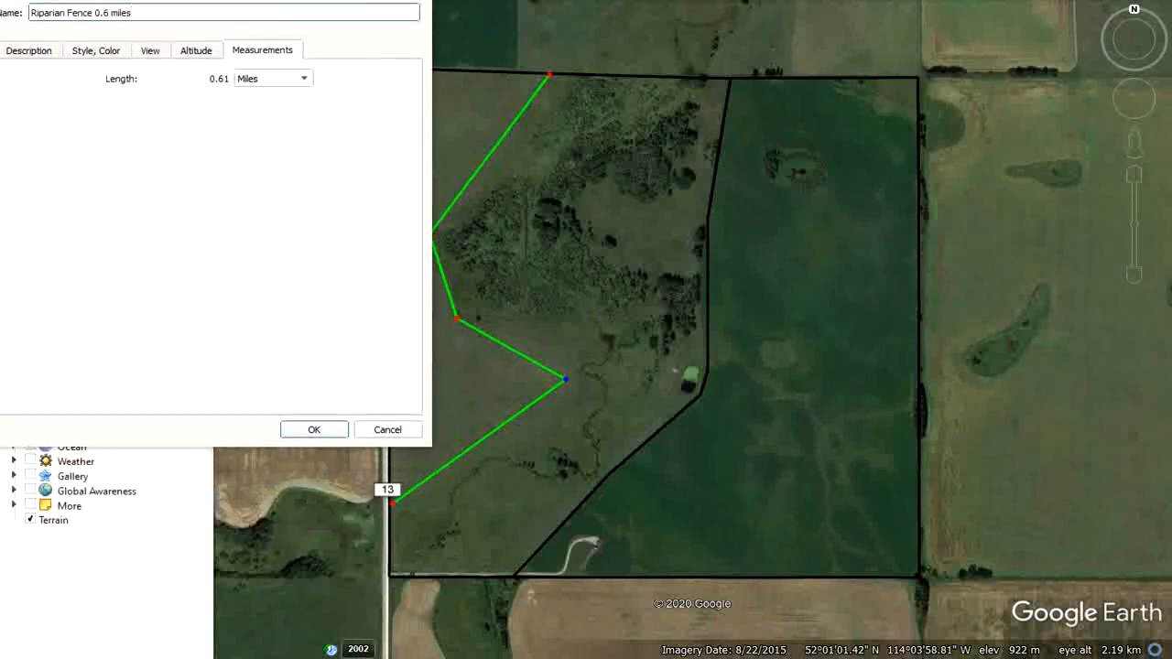
{"action": "left_click", "coordinate": [314, 430]}
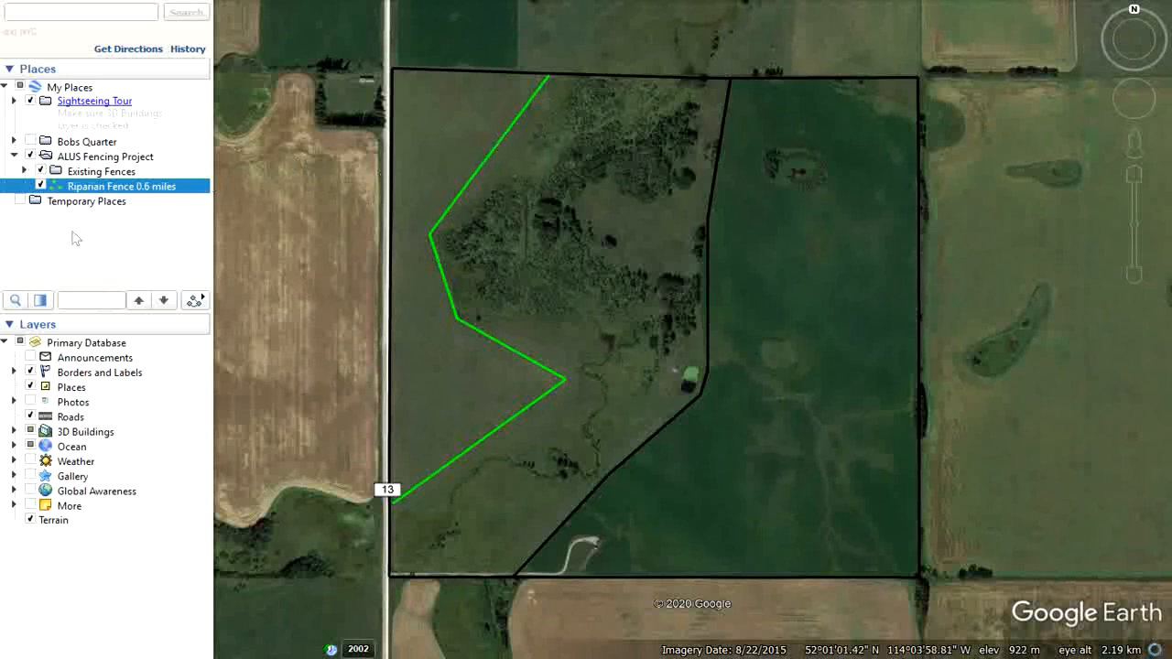
Add a new placemark to the fencing project and give it the blank green paddle icon.
{"action": "right_click", "coordinate": [109, 188]}
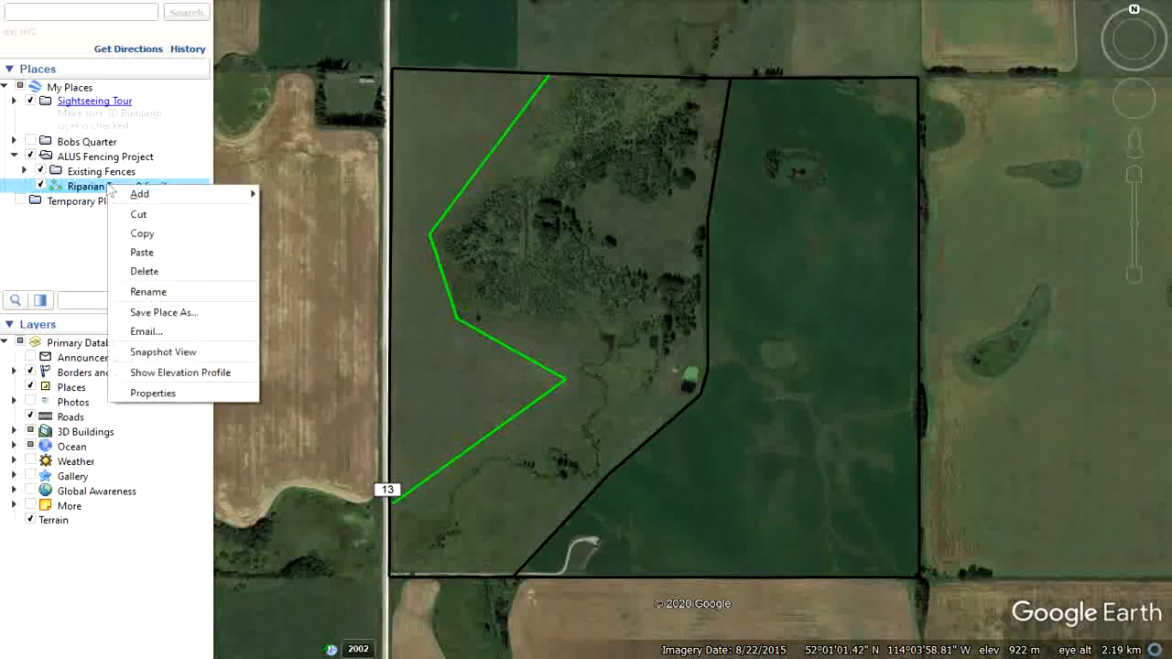
{"action": "mouse_move", "coordinate": [138, 196]}
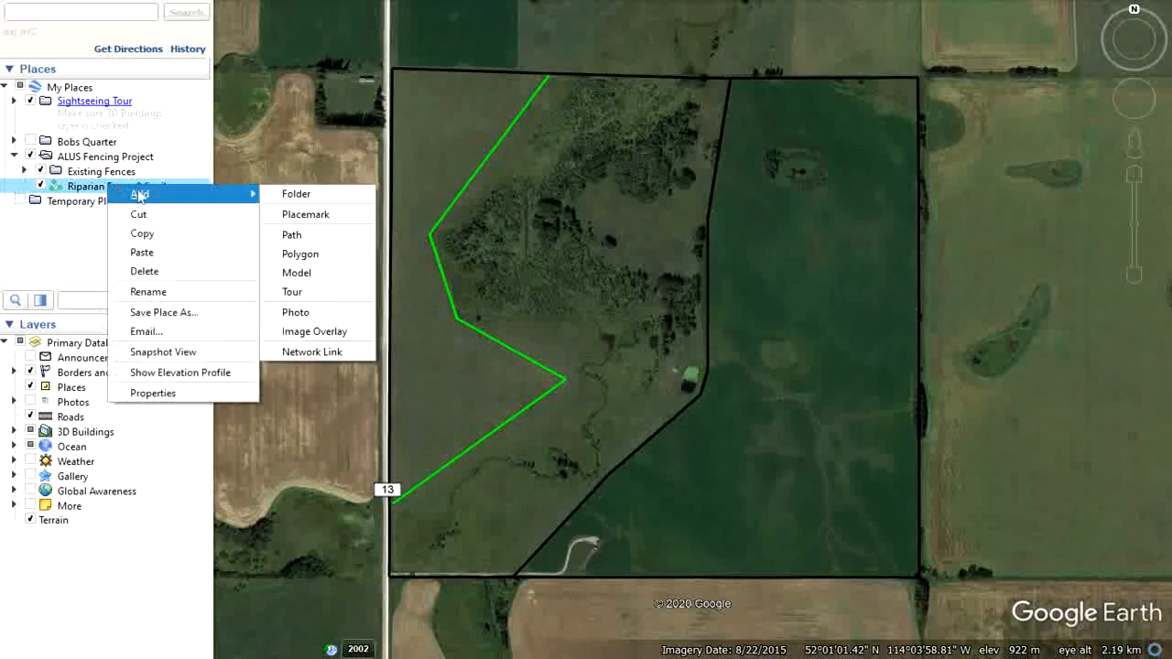
{"action": "left_click", "coordinate": [306, 214]}
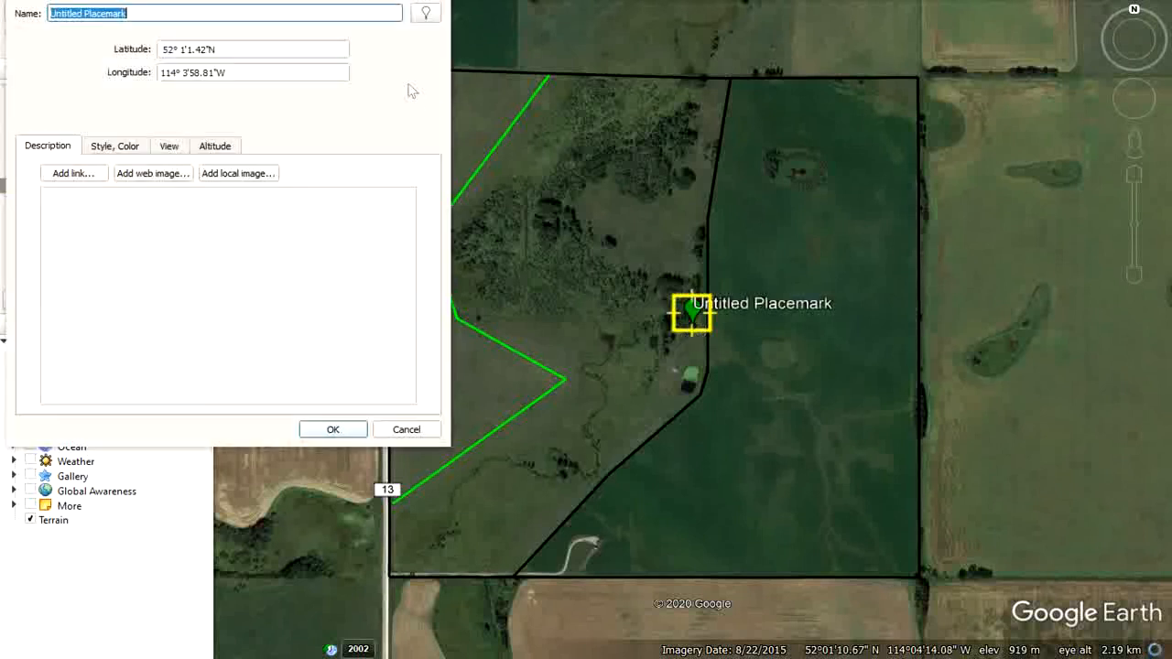
{"action": "left_click", "coordinate": [426, 12]}
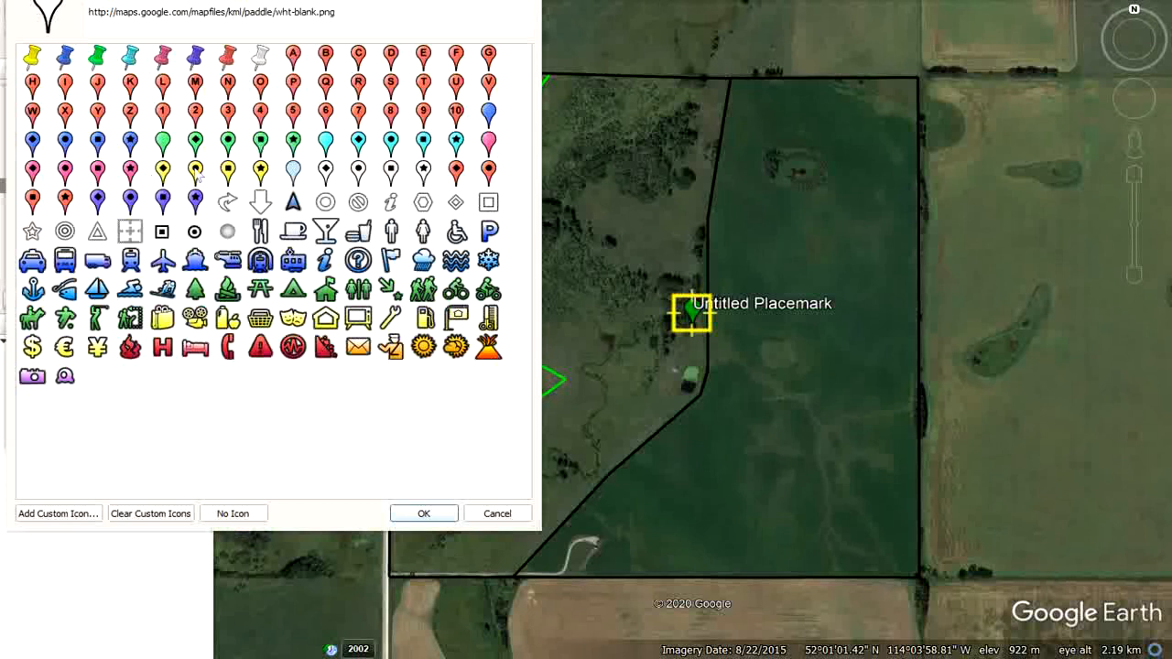
{"action": "left_click", "coordinate": [162, 146]}
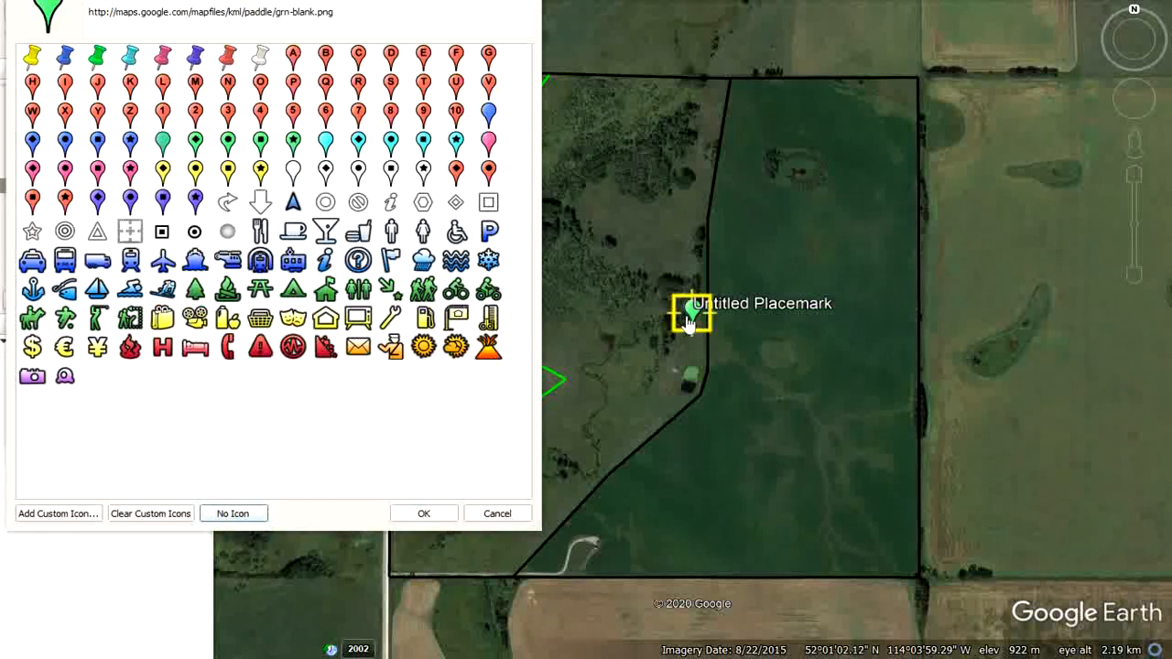
{"action": "left_click_drag", "start_coordinate": [688, 318], "coordinate": [699, 264]}
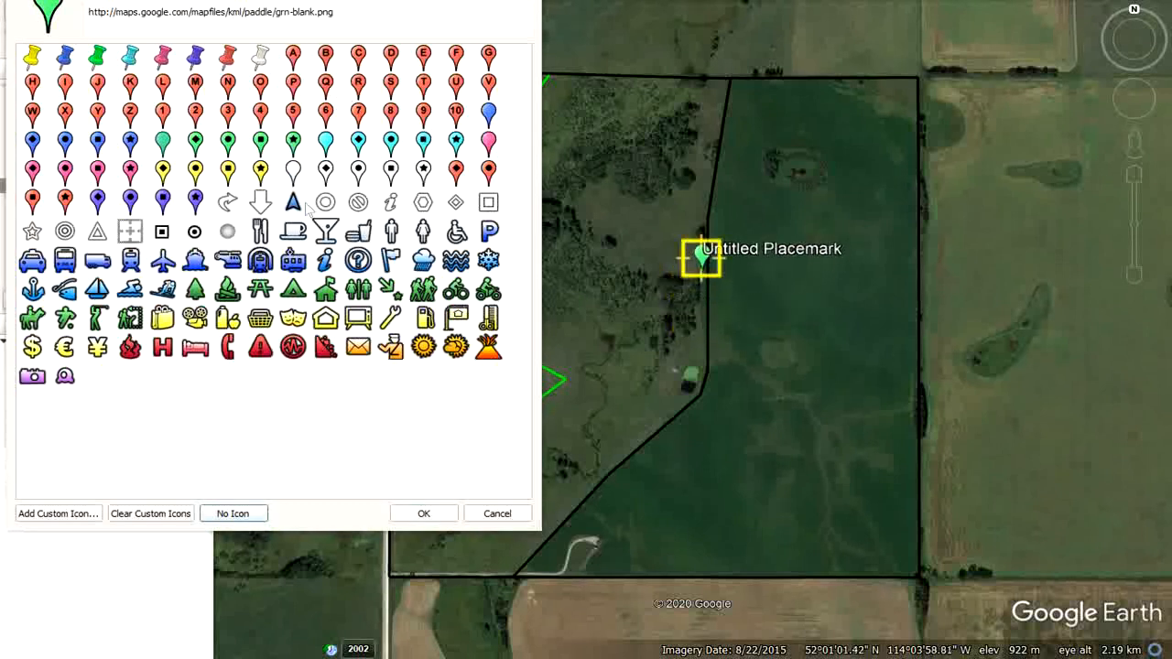
{"action": "left_click", "coordinate": [419, 511]}
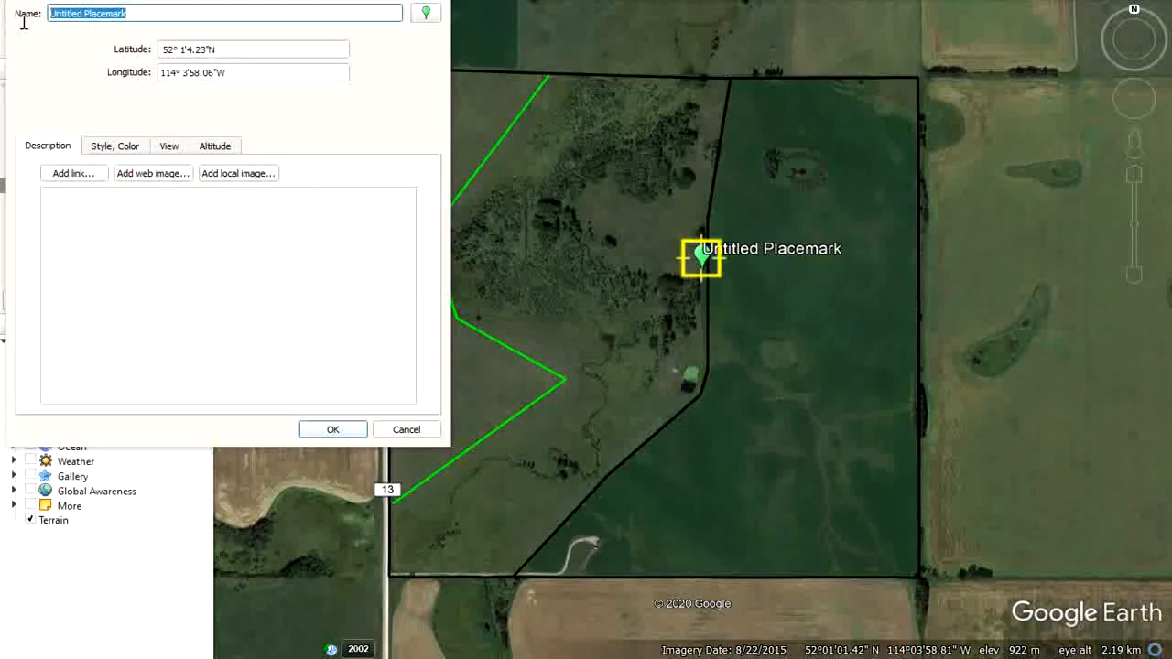
Name the placemark "Riparian Fence 0.6 miles", place it on the northern stretch of the green fence path and save it.
{"action": "type", "text": "Ripar"}
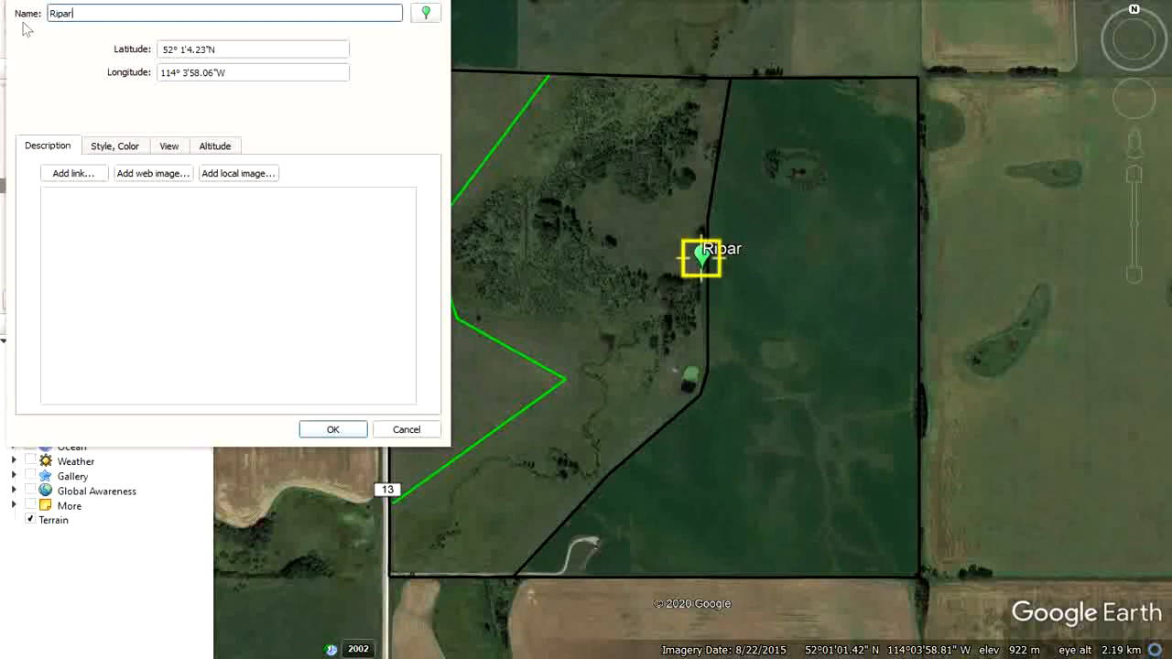
{"action": "type", "text": "ian Fenc"}
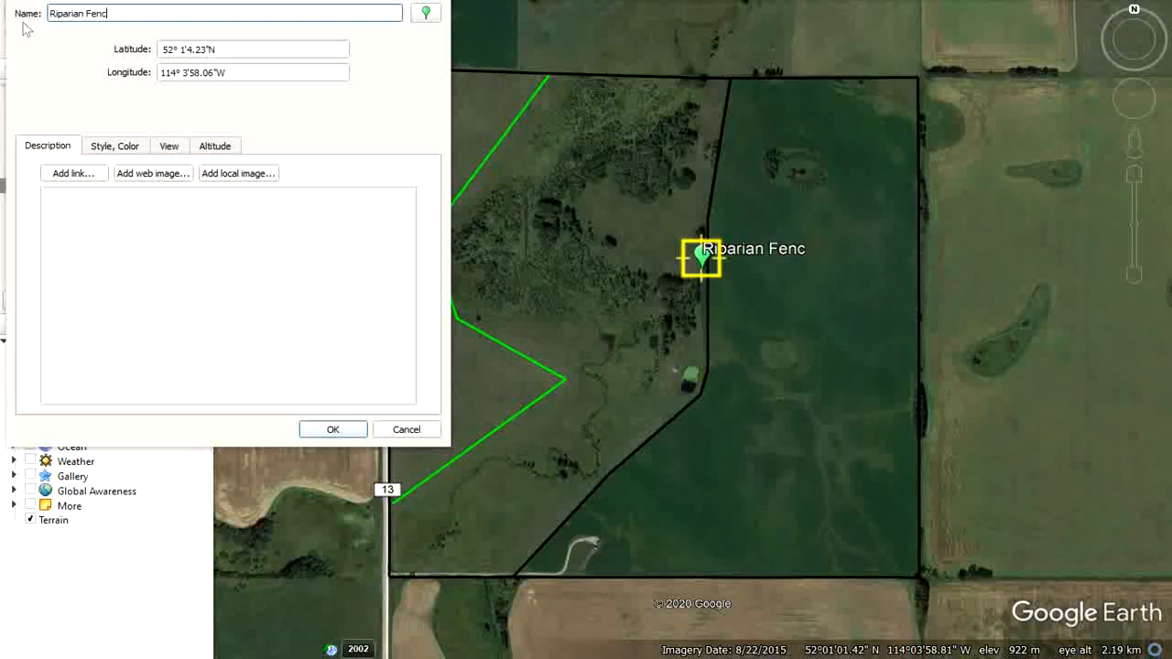
{"action": "type", "text": "e 0.6 miles"}
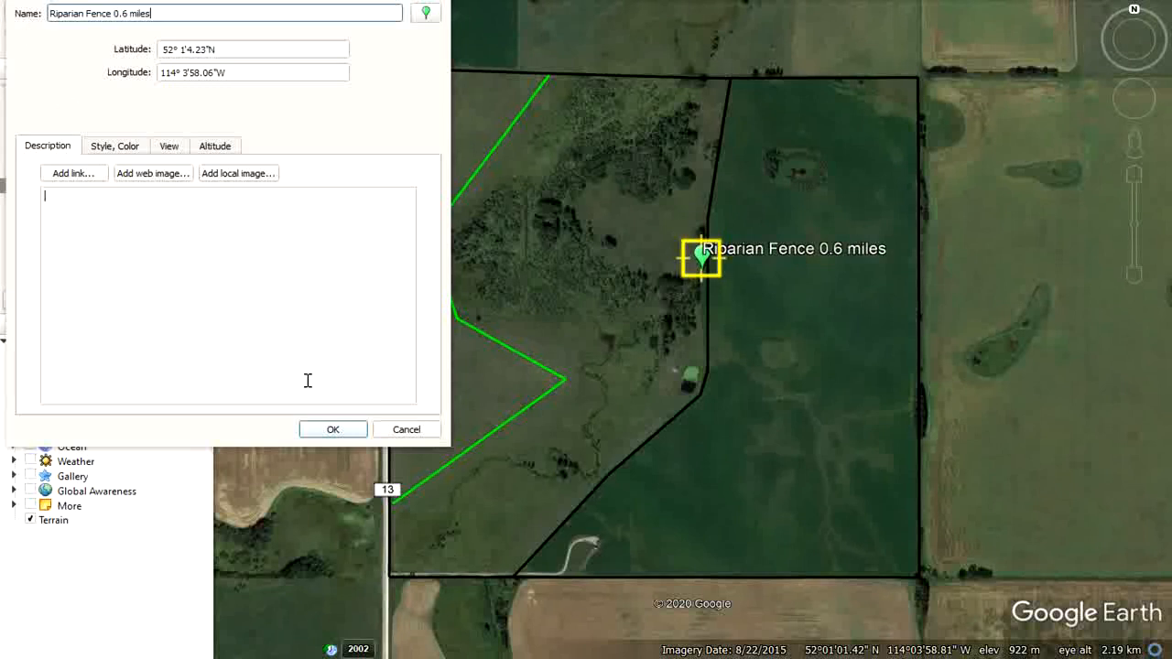
{"action": "left_click_drag", "start_coordinate": [302, 0], "coordinate": [175, 15]}
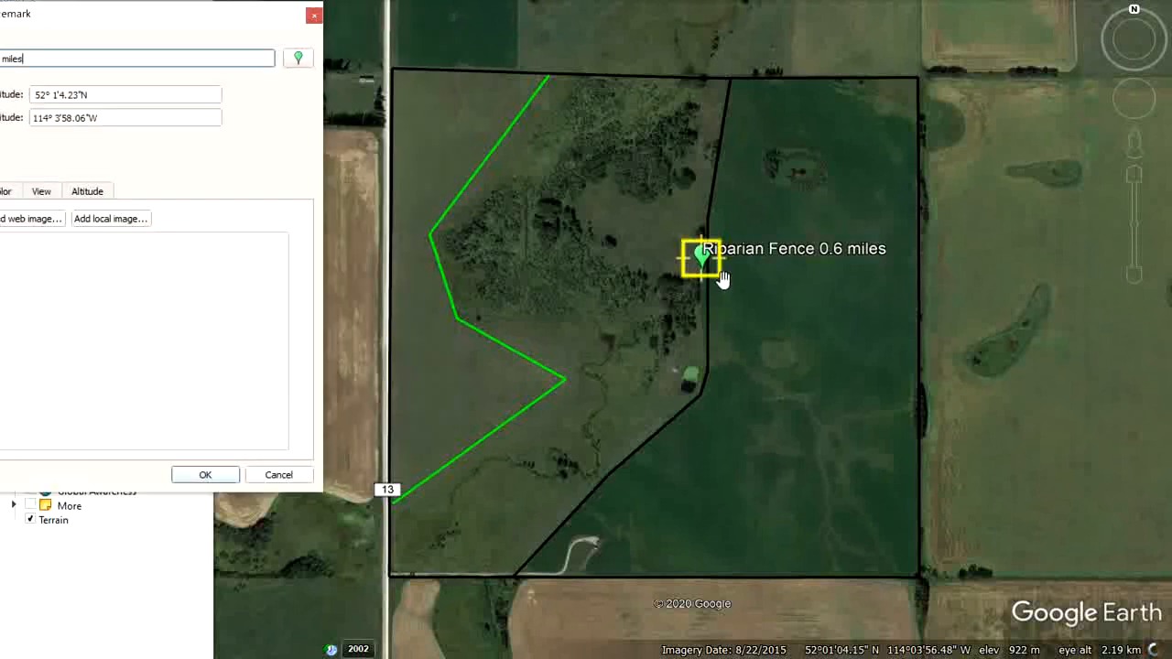
{"action": "left_click_drag", "start_coordinate": [704, 262], "coordinate": [474, 188]}
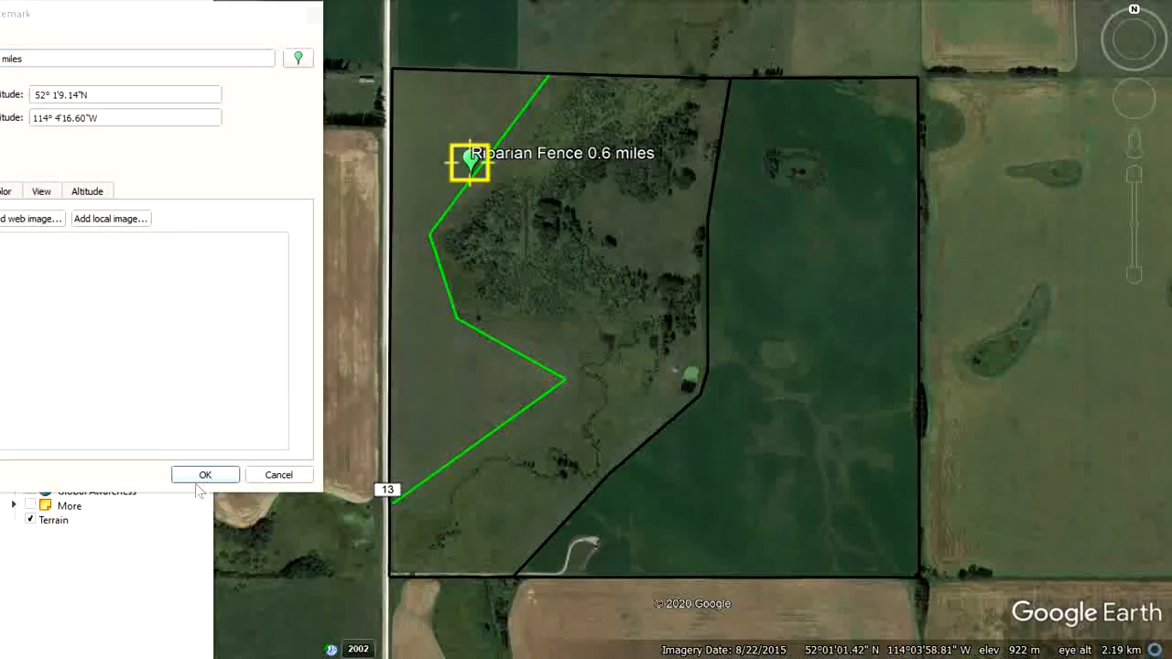
{"action": "left_click", "coordinate": [202, 476]}
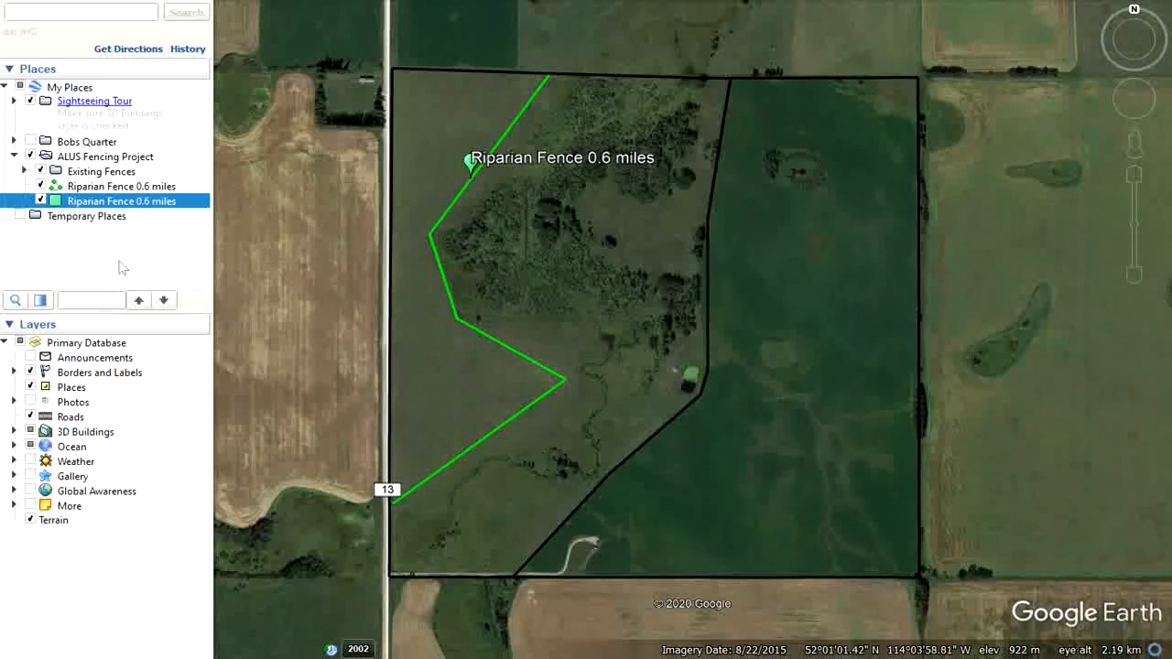
Add a new polygon to the fencing project, name it "Riparian Pasture" and show its style and colour settings.
{"action": "right_click", "coordinate": [131, 203]}
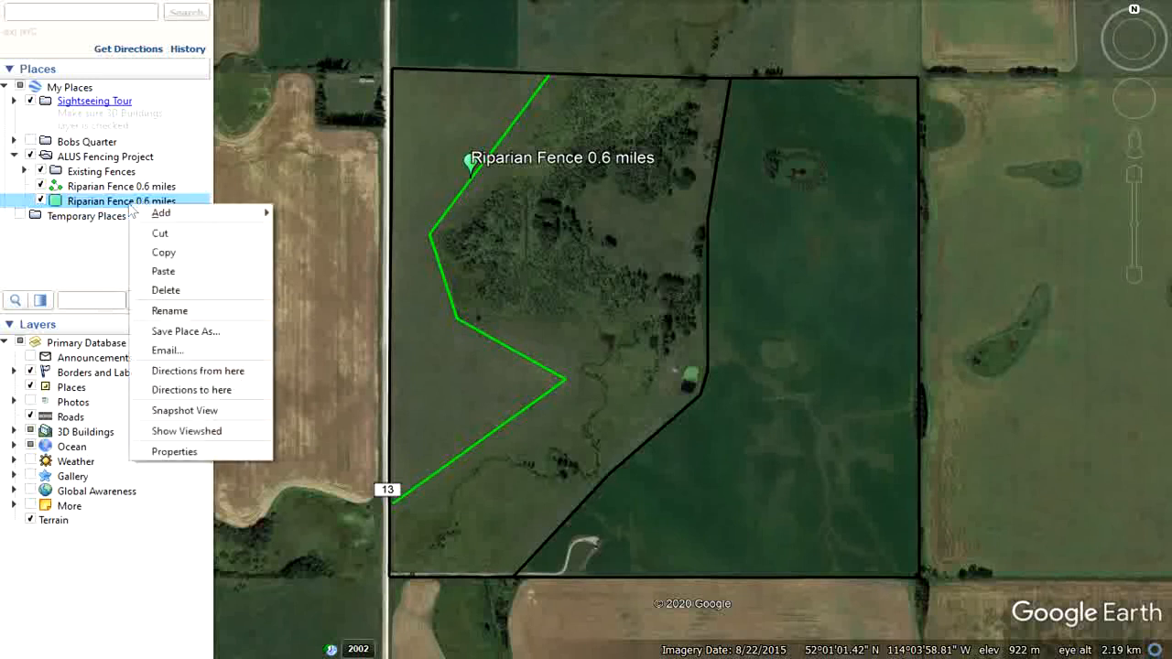
{"action": "mouse_move", "coordinate": [160, 215]}
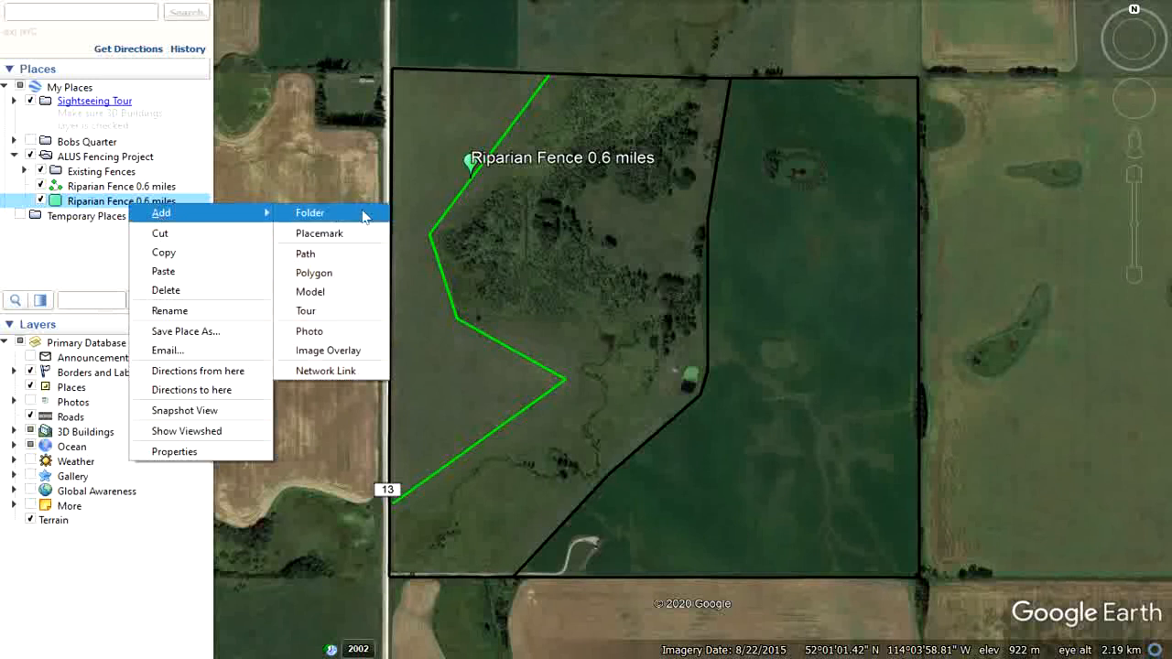
{"action": "left_click", "coordinate": [347, 273]}
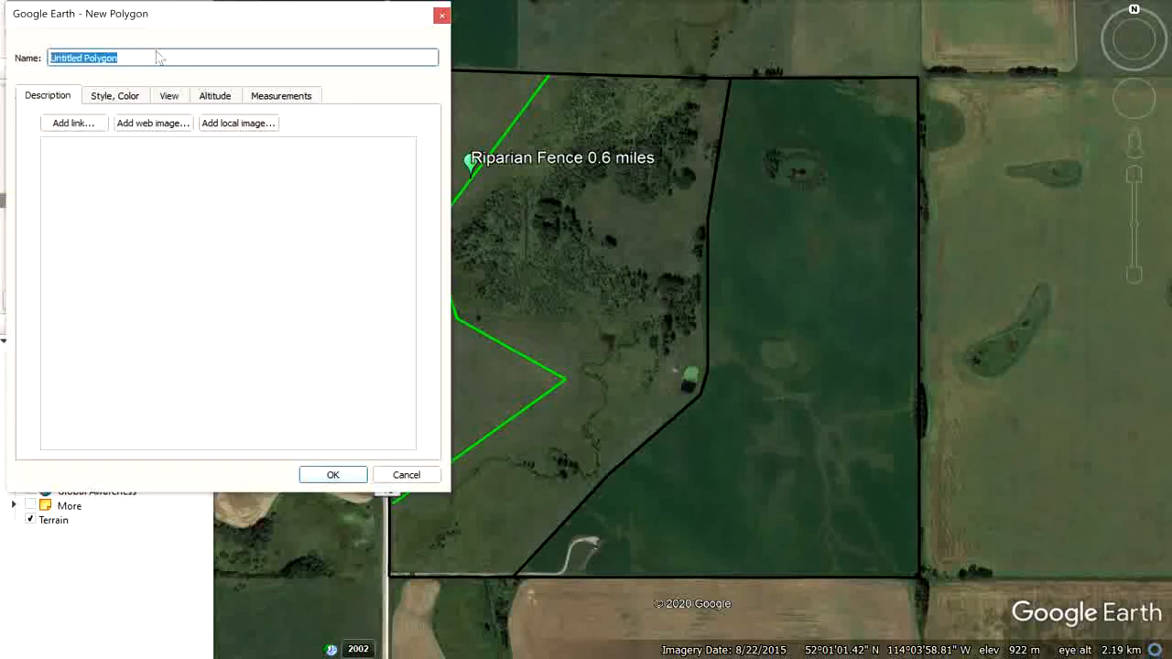
{"action": "type", "text": "Riparian Pasture"}
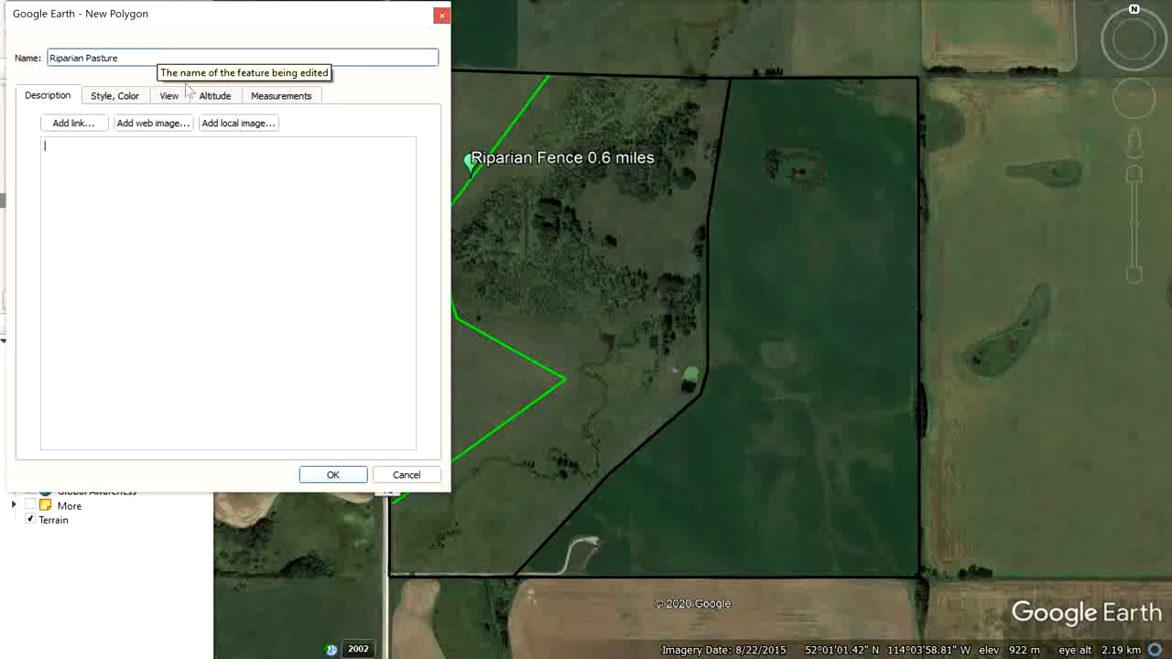
{"action": "left_click", "coordinate": [114, 98]}
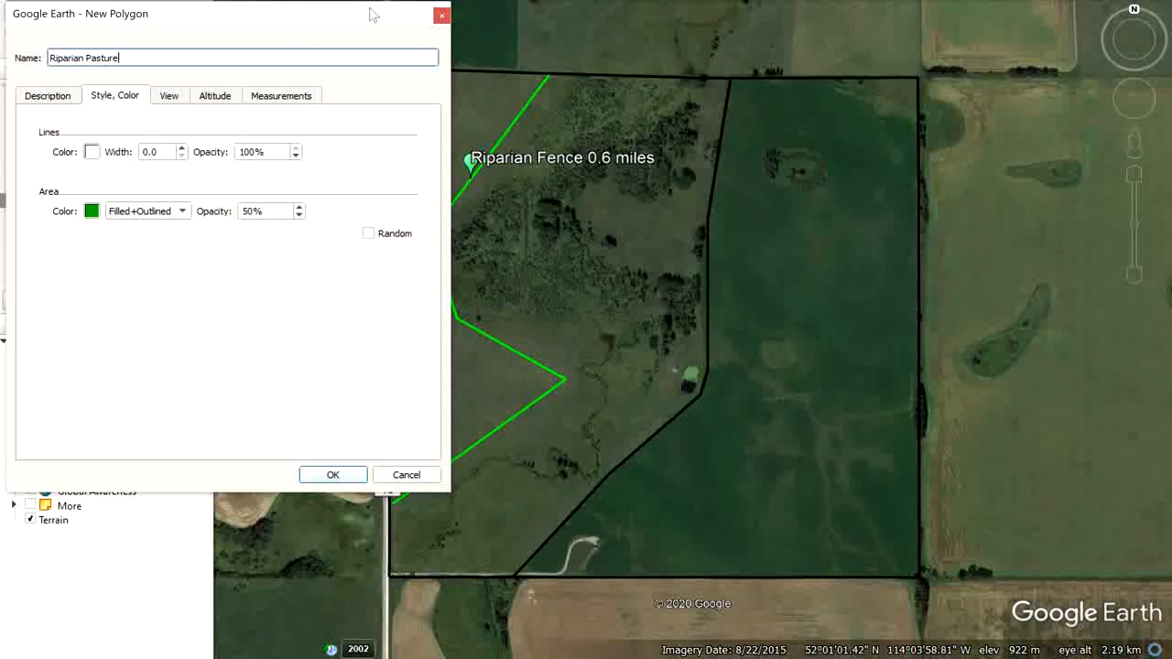
Trace the polygon from the green path's north end along the north boundary and down the black interior fence to the south boundary.
{"action": "left_click_drag", "start_coordinate": [383, 17], "coordinate": [125, 96]}
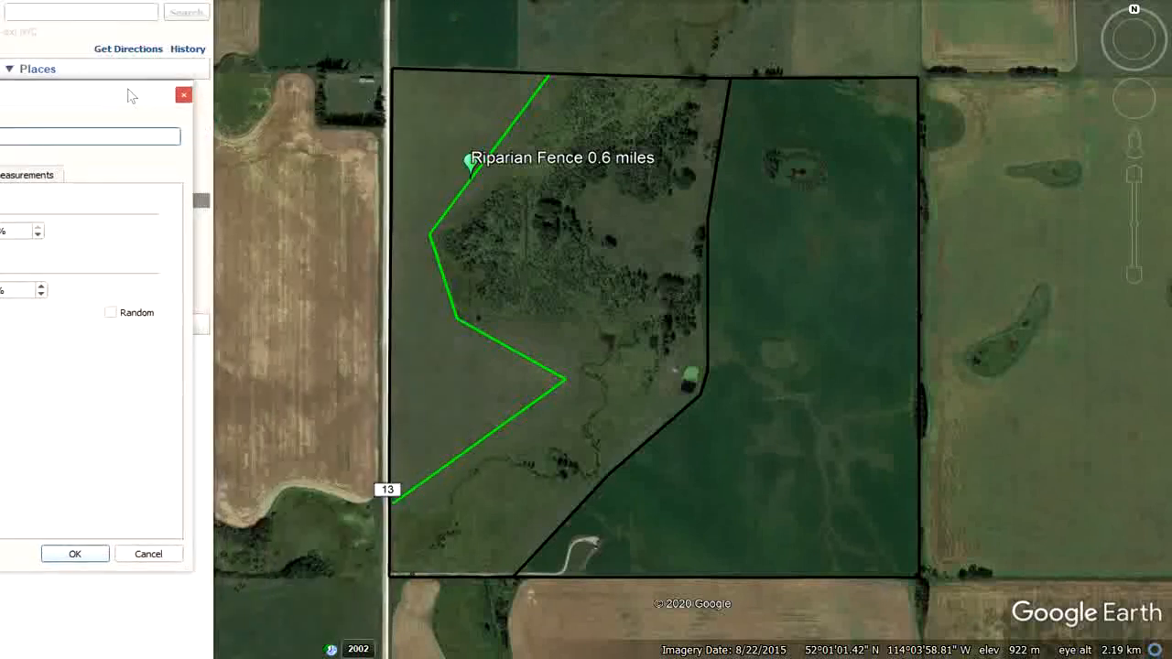
{"action": "left_click", "coordinate": [551, 76]}
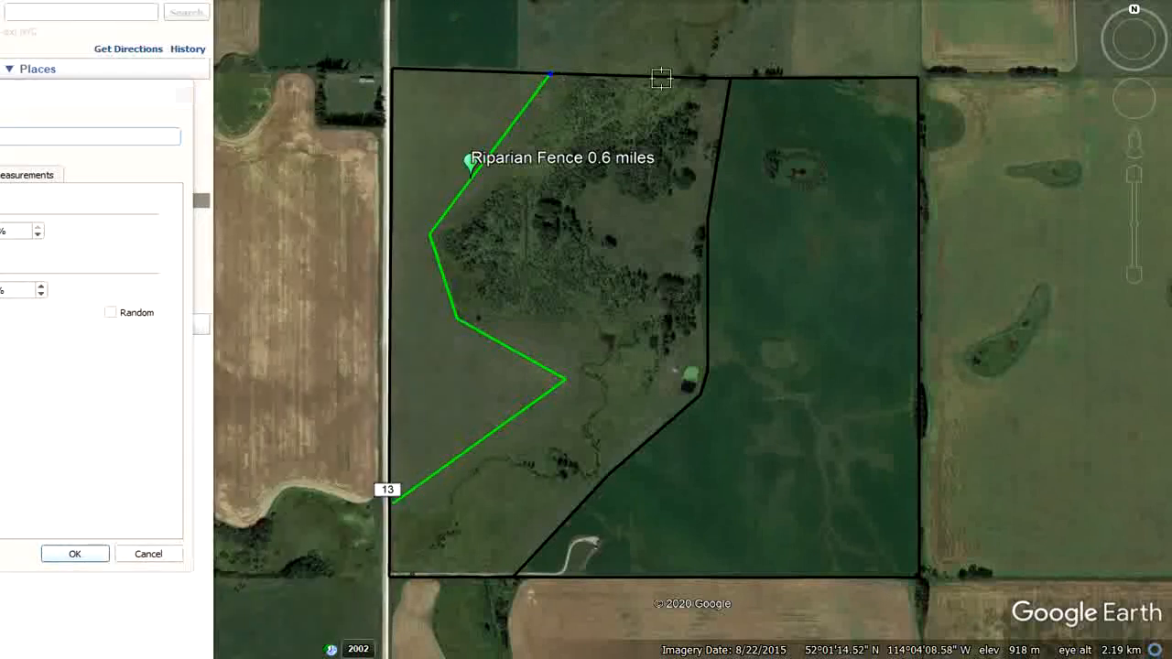
{"action": "left_click", "coordinate": [730, 78]}
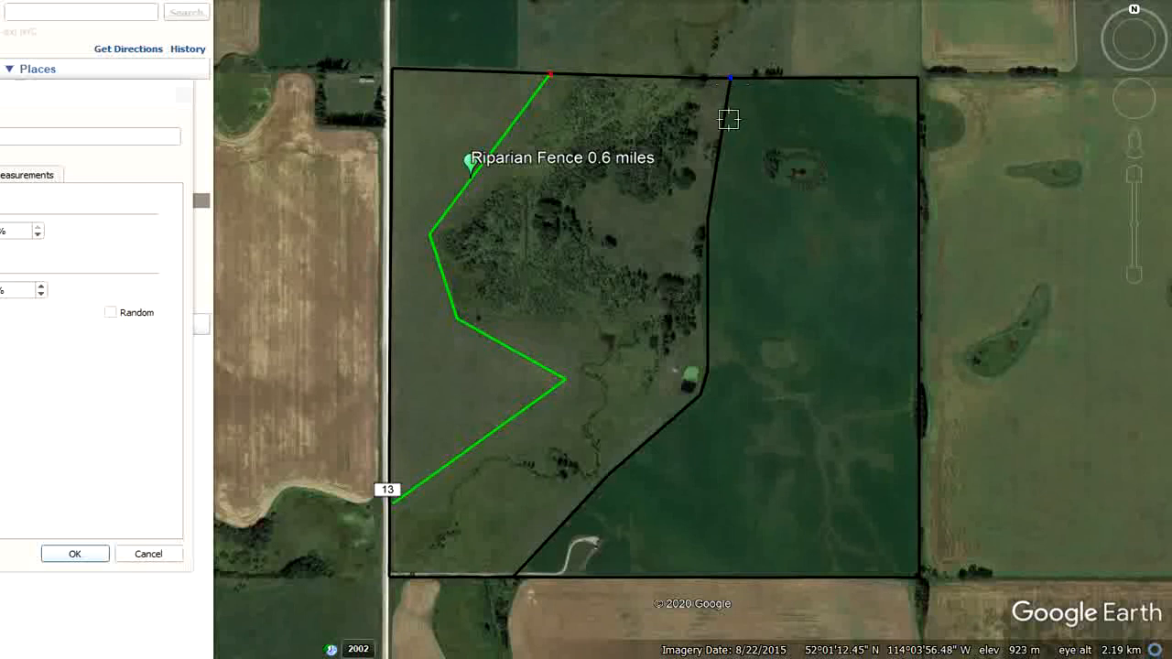
{"action": "left_click", "coordinate": [707, 218]}
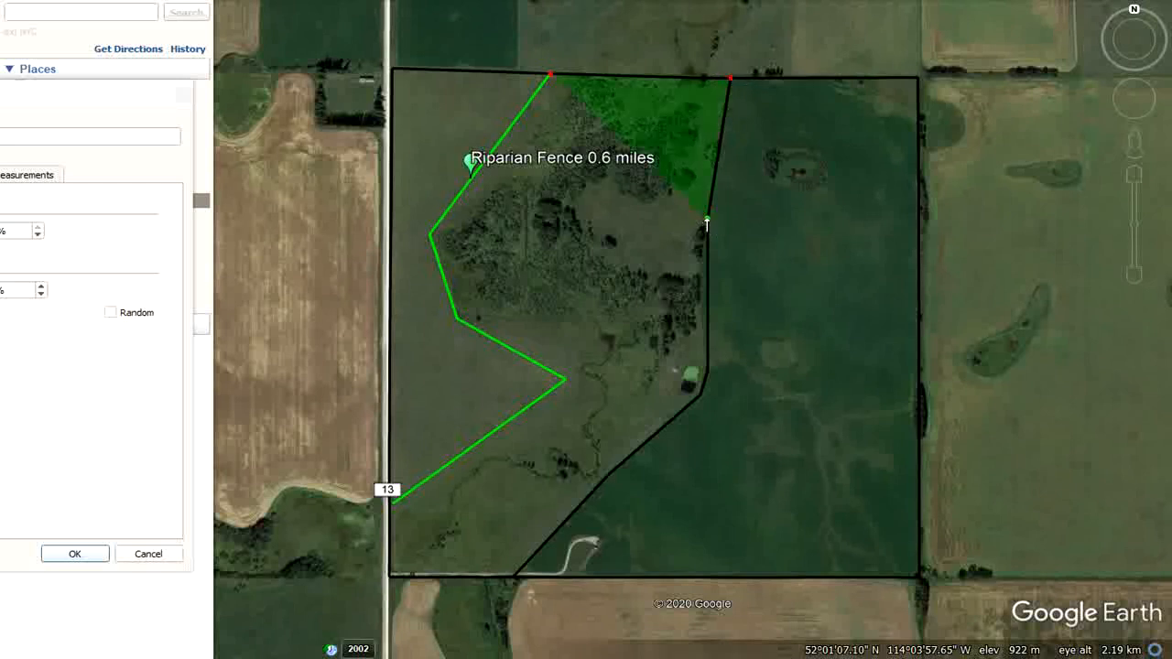
{"action": "left_click", "coordinate": [717, 377]}
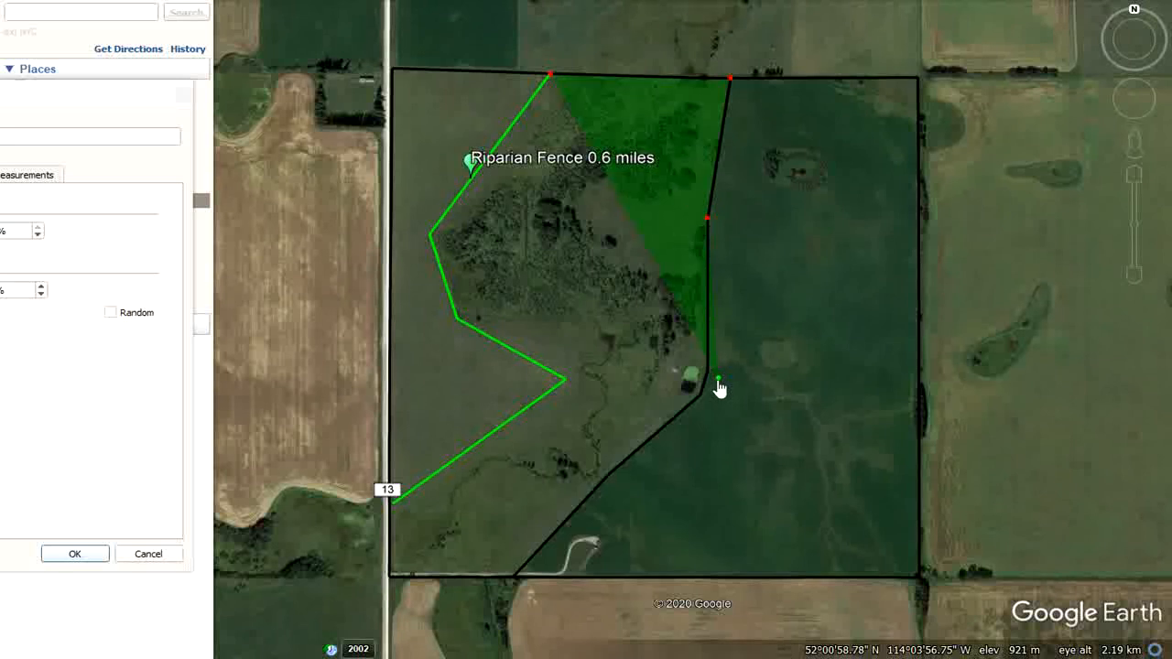
{"action": "mouse_move", "coordinate": [720, 389]}
{"action": "left_mouse_down"}
{"action": "mouse_move", "coordinate": [753, 400]}
{"action": "mouse_move", "coordinate": [769, 348]}
{"action": "mouse_move", "coordinate": [785, 340]}
{"action": "mouse_move", "coordinate": [779, 314]}
{"action": "mouse_move", "coordinate": [730, 272]}
{"action": "mouse_move", "coordinate": [643, 324]}
{"action": "mouse_move", "coordinate": [777, 344]}
{"action": "mouse_move", "coordinate": [708, 378]}
{"action": "left_mouse_up"}
{"action": "left_click", "coordinate": [701, 396]}
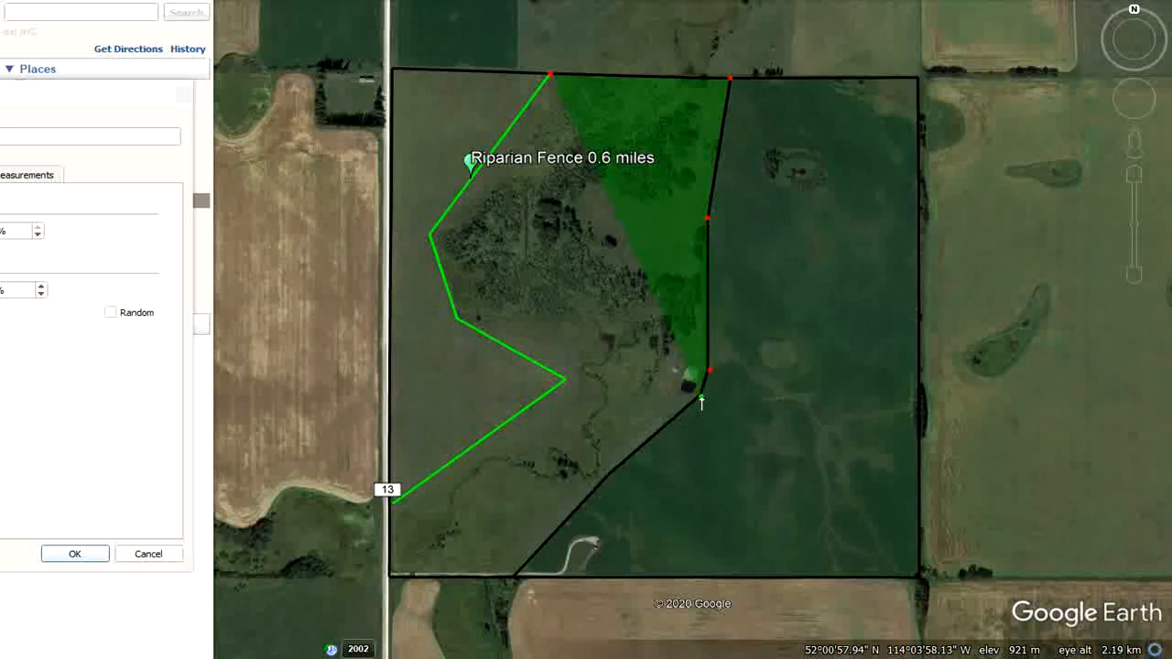
{"action": "left_click", "coordinate": [630, 490]}
{"action": "left_click_drag", "start_coordinate": [629, 495], "coordinate": [606, 475]}
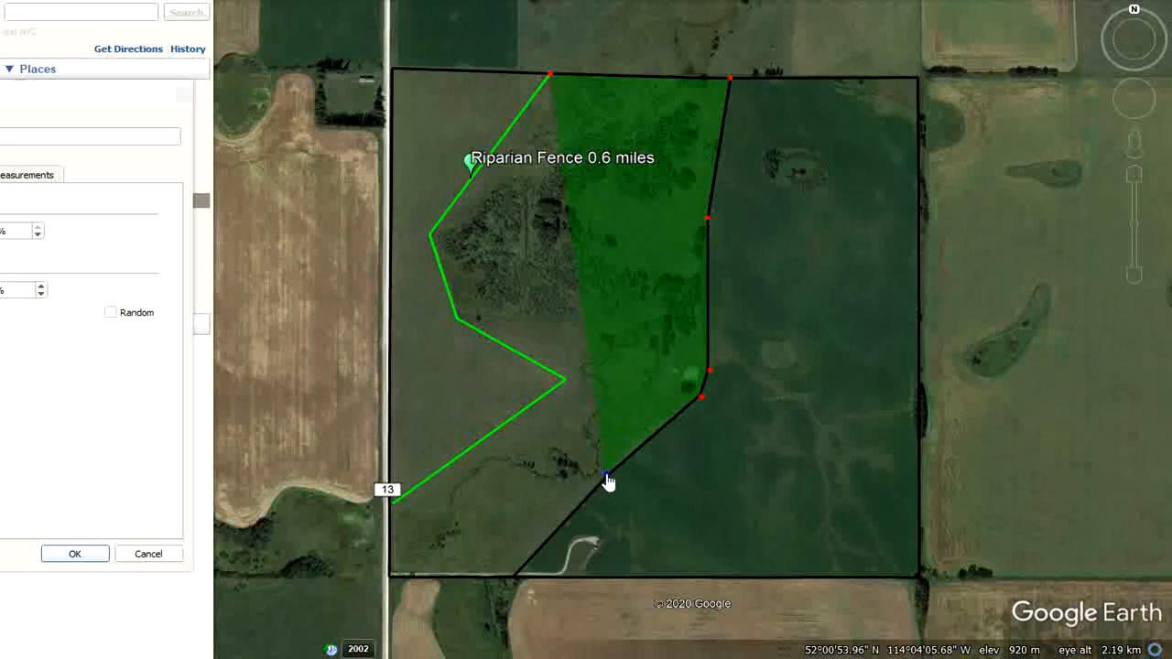
{"action": "left_click", "coordinate": [518, 575]}
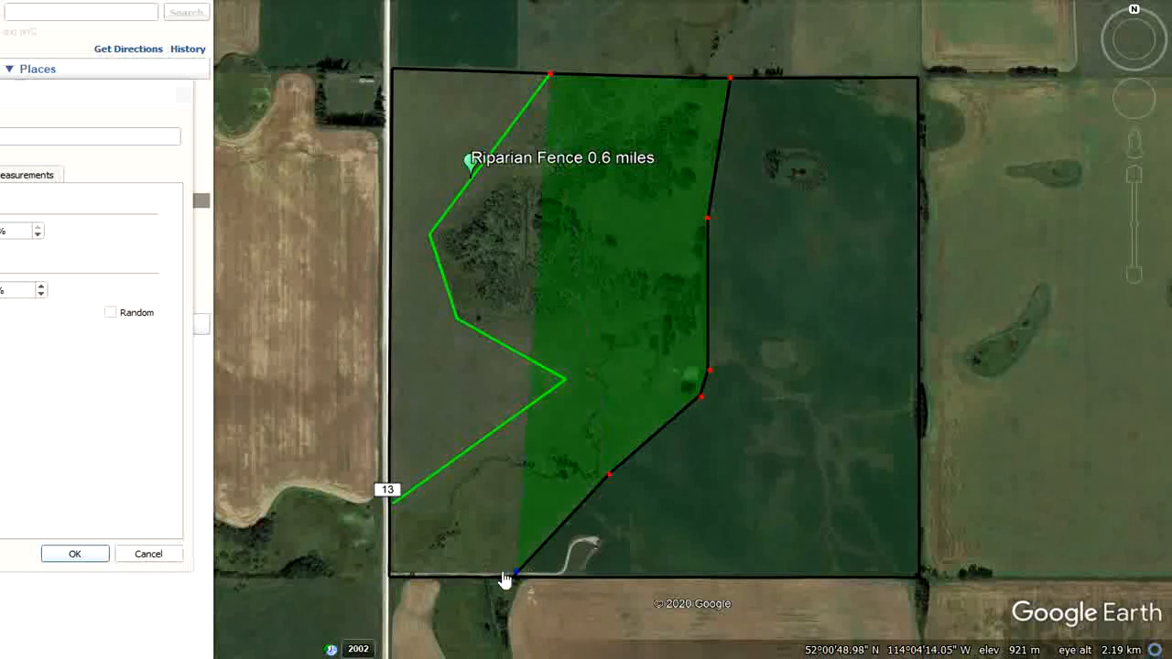
Continue the polygon to the field's south-west corner, up to the green path's south end and along its corners to the westernmost one.
{"action": "left_click", "coordinate": [392, 570]}
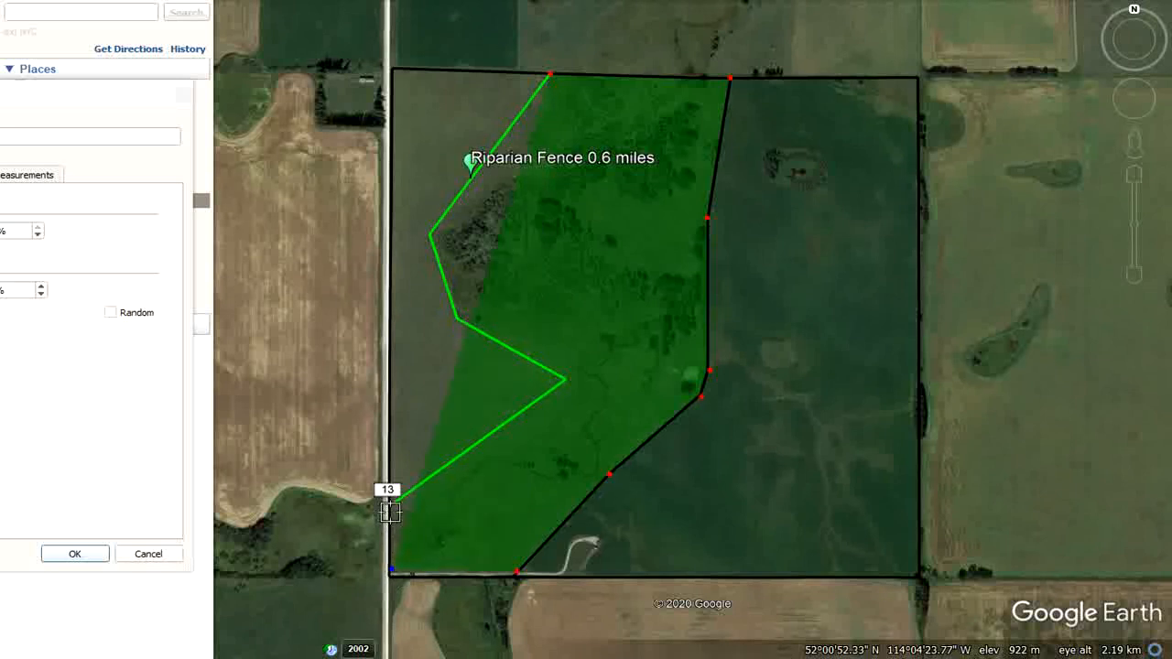
{"action": "left_click", "coordinate": [391, 505]}
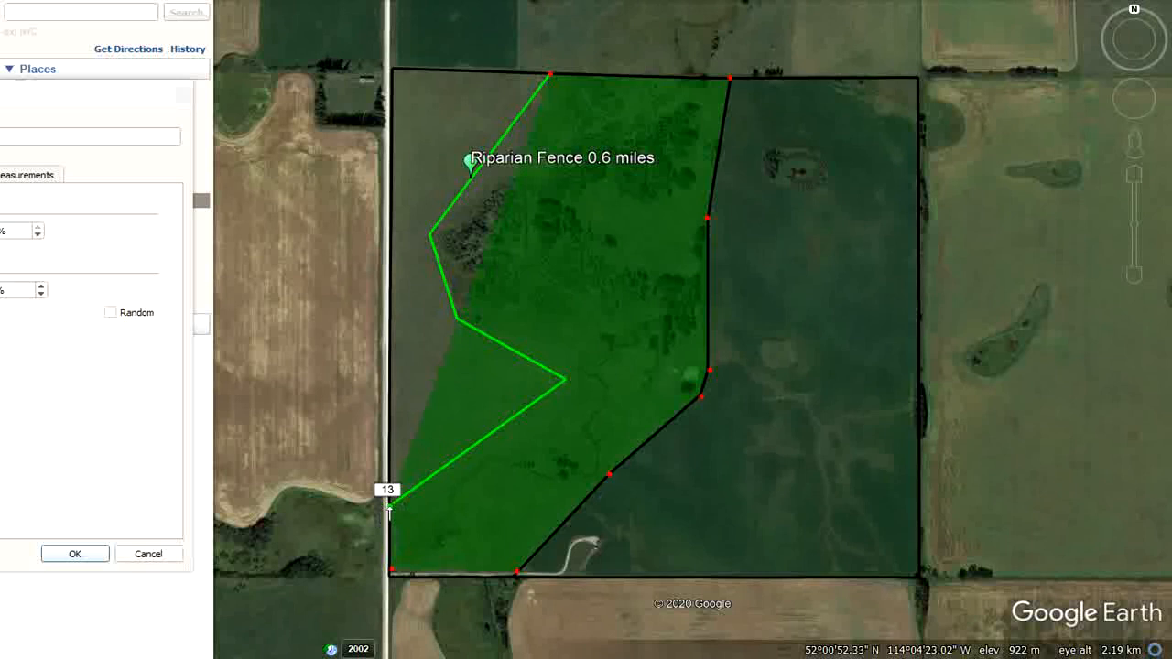
{"action": "left_click", "coordinate": [562, 379]}
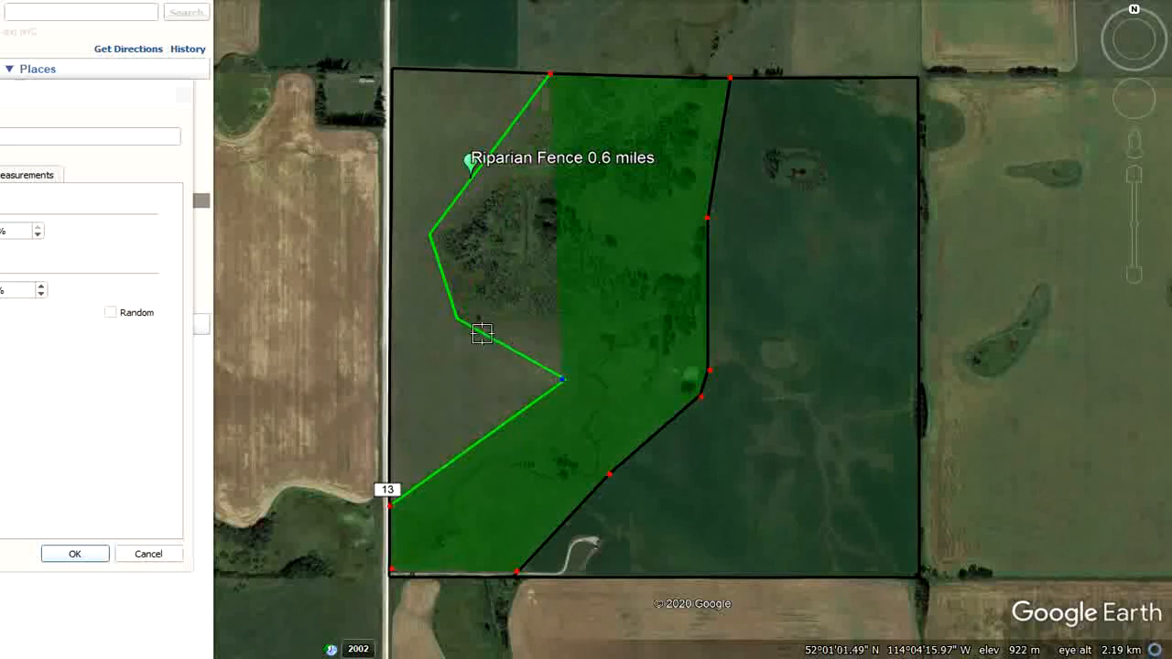
{"action": "left_click", "coordinate": [457, 318]}
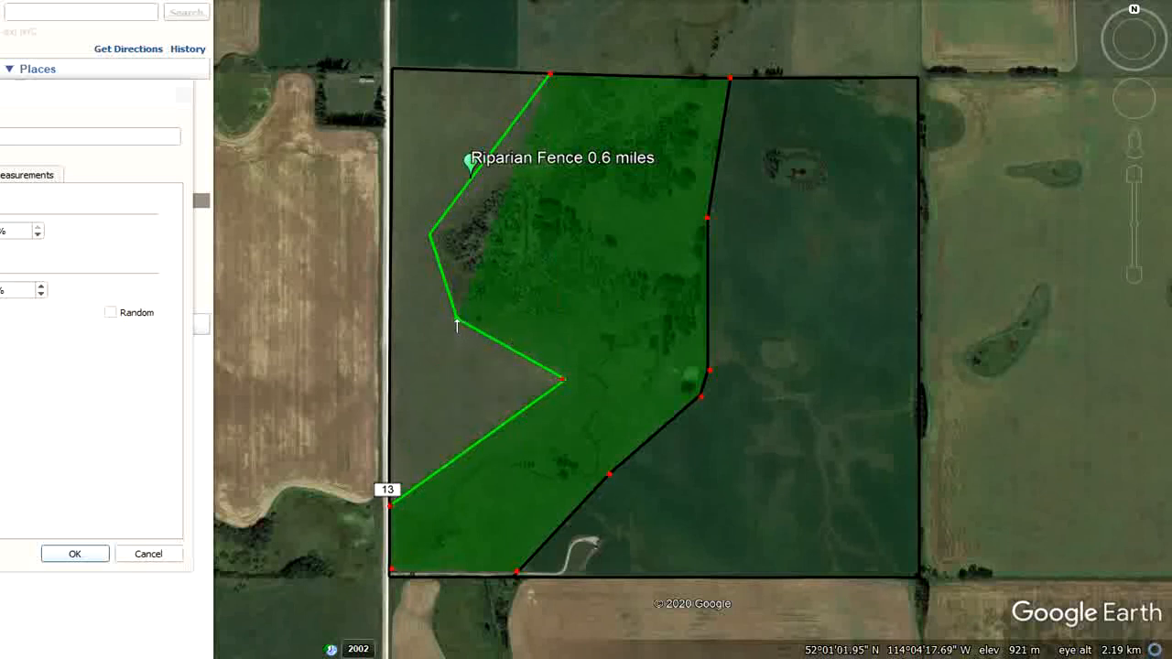
{"action": "left_click", "coordinate": [427, 239]}
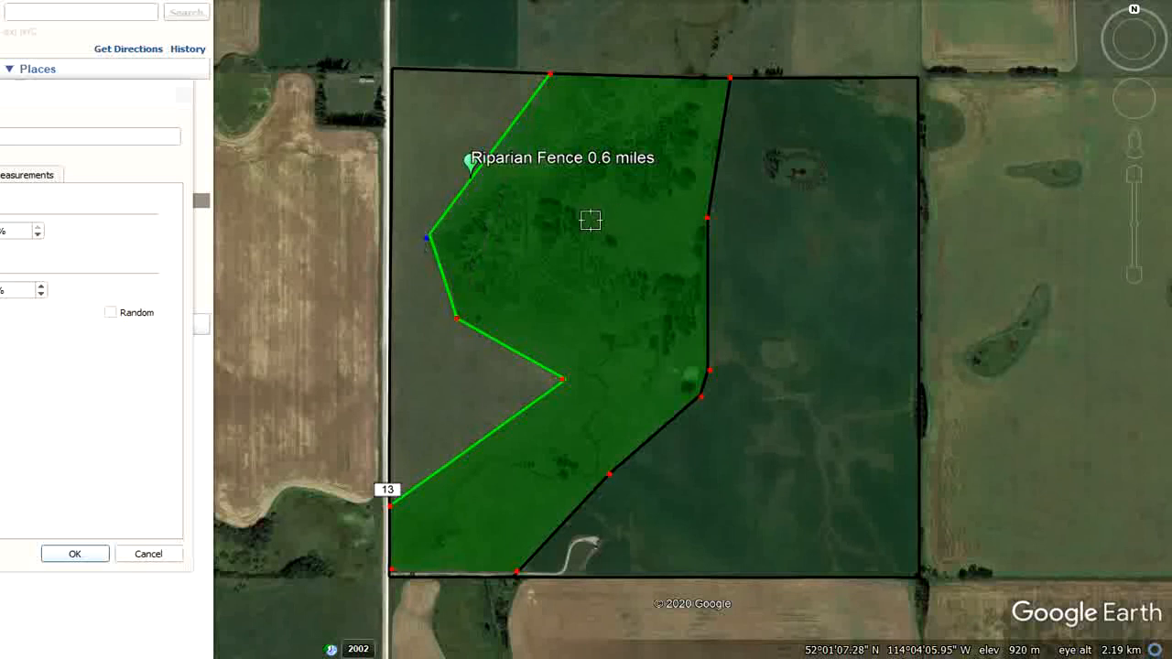
Check the polygon's area in acres, rename it "Riparian Pasture 61 acres" and save it.
{"action": "left_click", "coordinate": [140, 197]}
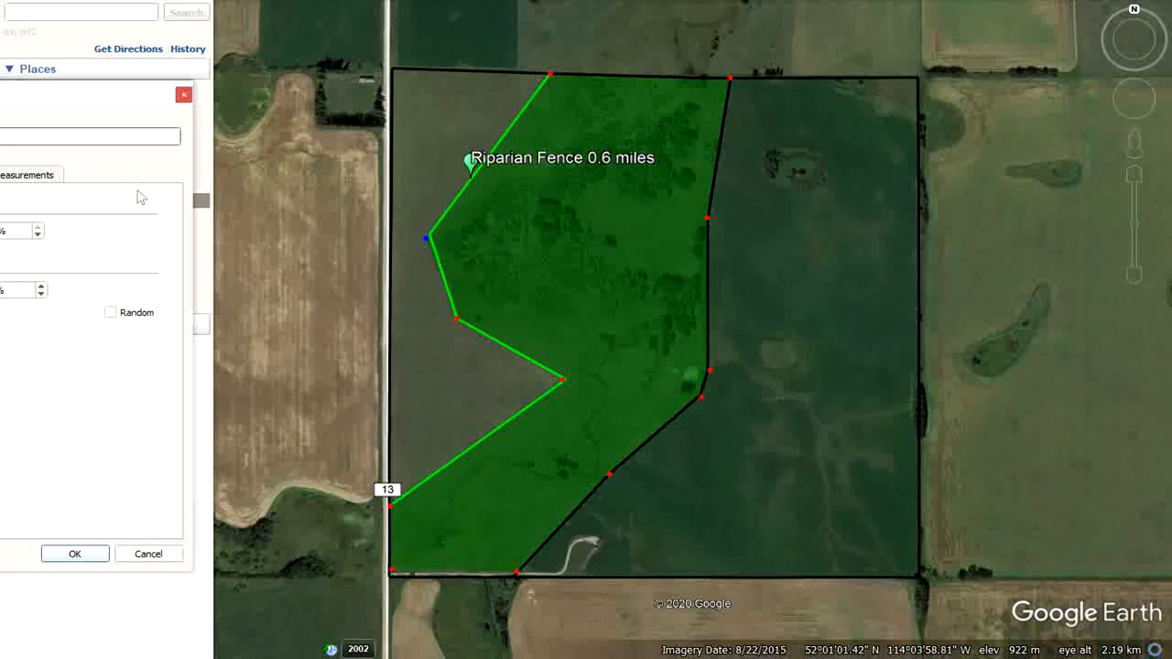
{"action": "left_click_drag", "start_coordinate": [131, 112], "coordinate": [453, 14]}
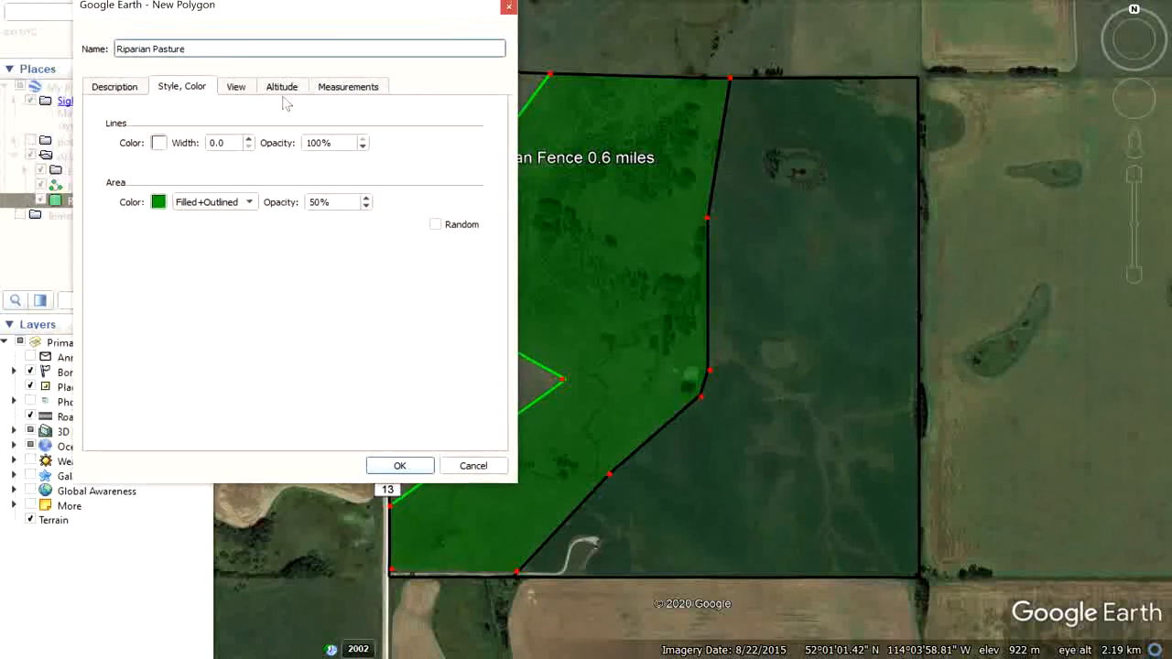
{"action": "left_click", "coordinate": [351, 88]}
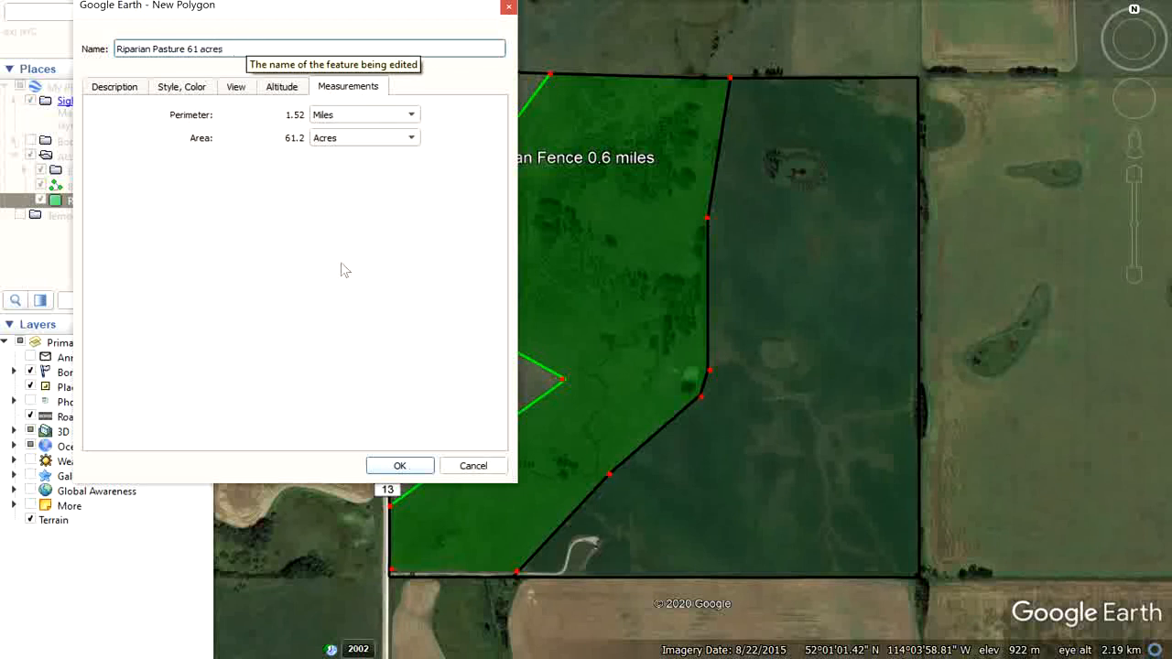
{"action": "left_click", "coordinate": [404, 467]}
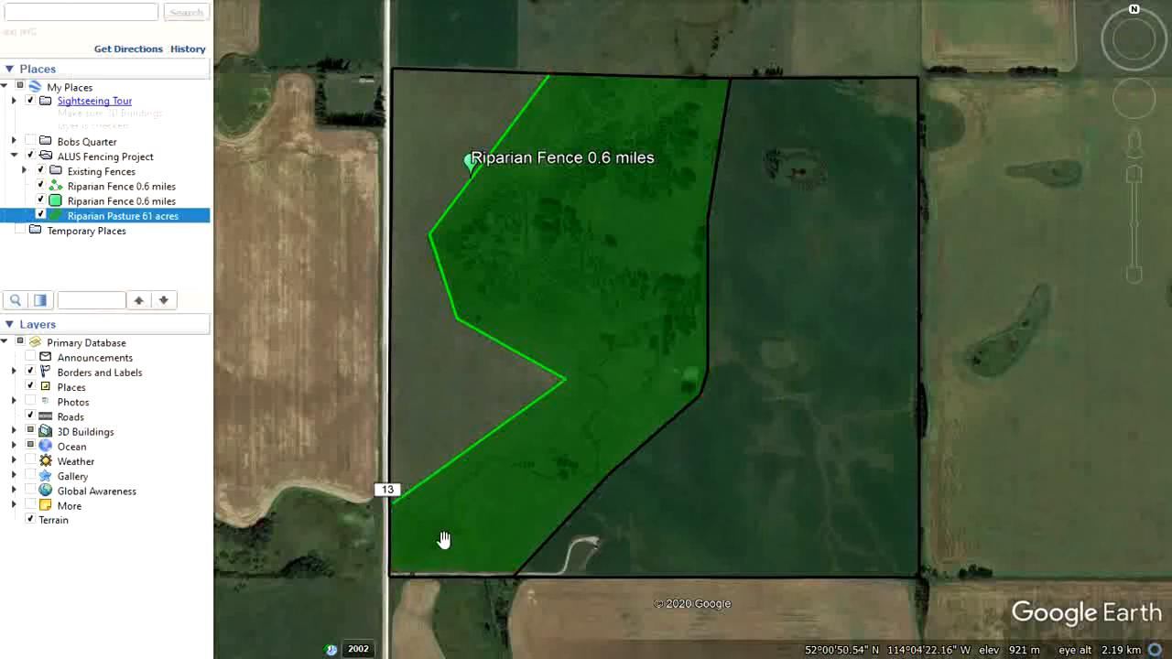
Add a new placemark to the fencing project and position it in the middle of the green pasture polygon.
{"action": "right_click", "coordinate": [180, 218]}
{"action": "mouse_move", "coordinate": [194, 225]}
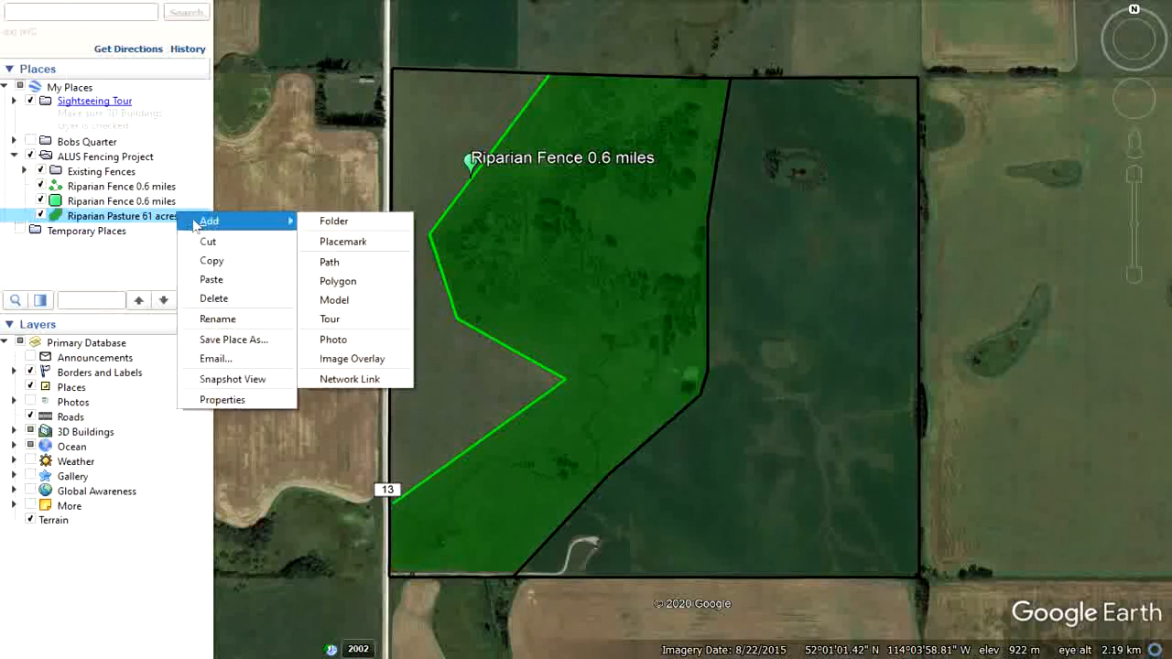
{"action": "left_click", "coordinate": [348, 240]}
{"action": "left_click_drag", "start_coordinate": [692, 325], "coordinate": [607, 284]}
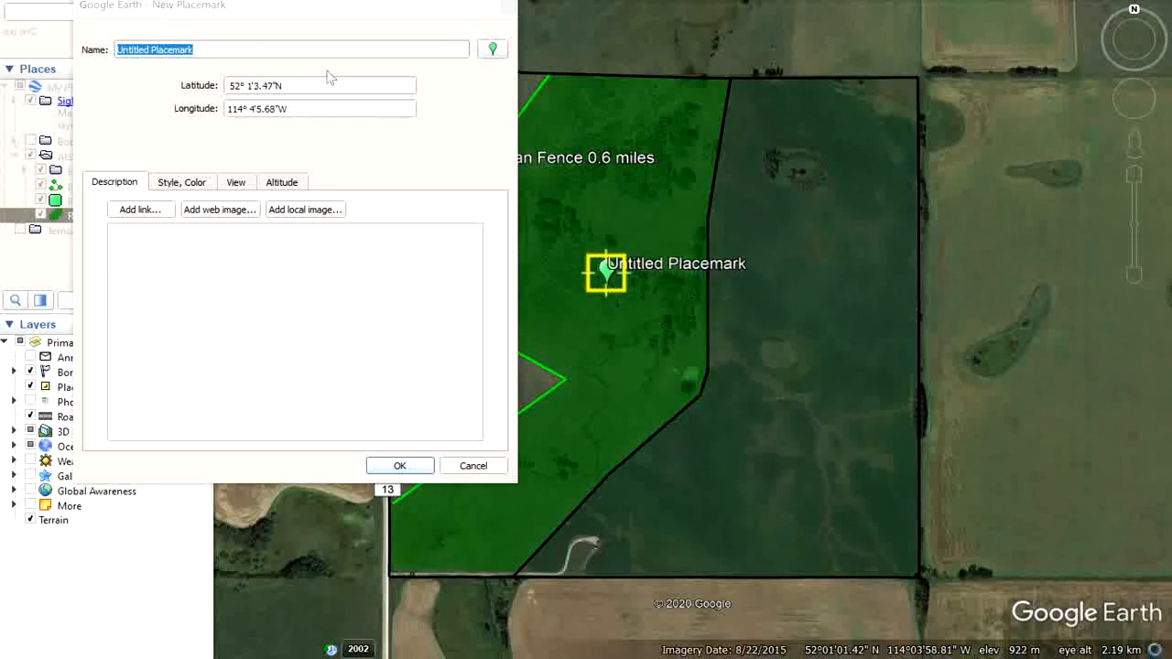
Recolour the placemark's paddle icon to the darker green #00aa00.
{"action": "left_click", "coordinate": [491, 49]}
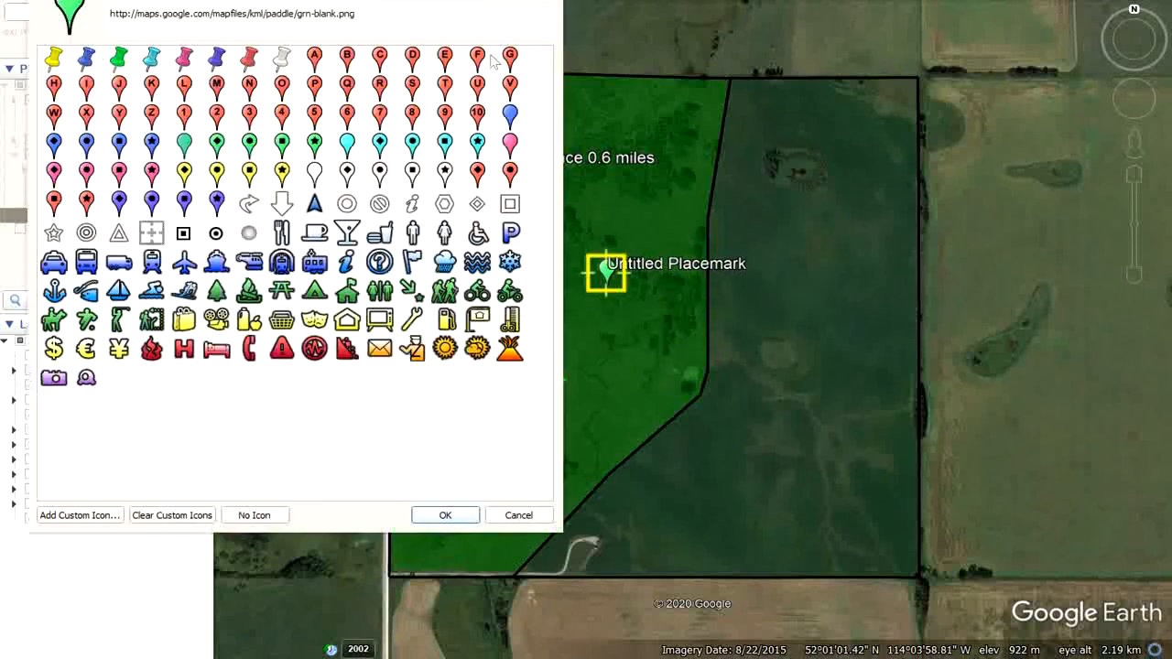
{"action": "left_click", "coordinate": [153, 1]}
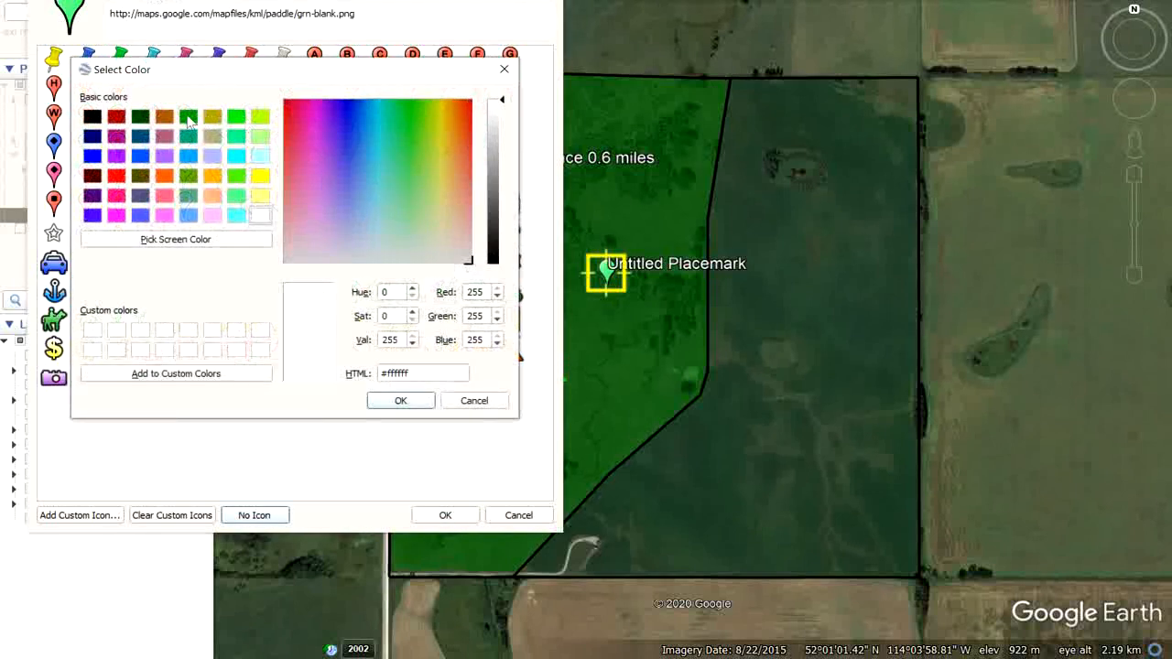
{"action": "left_click", "coordinate": [188, 116]}
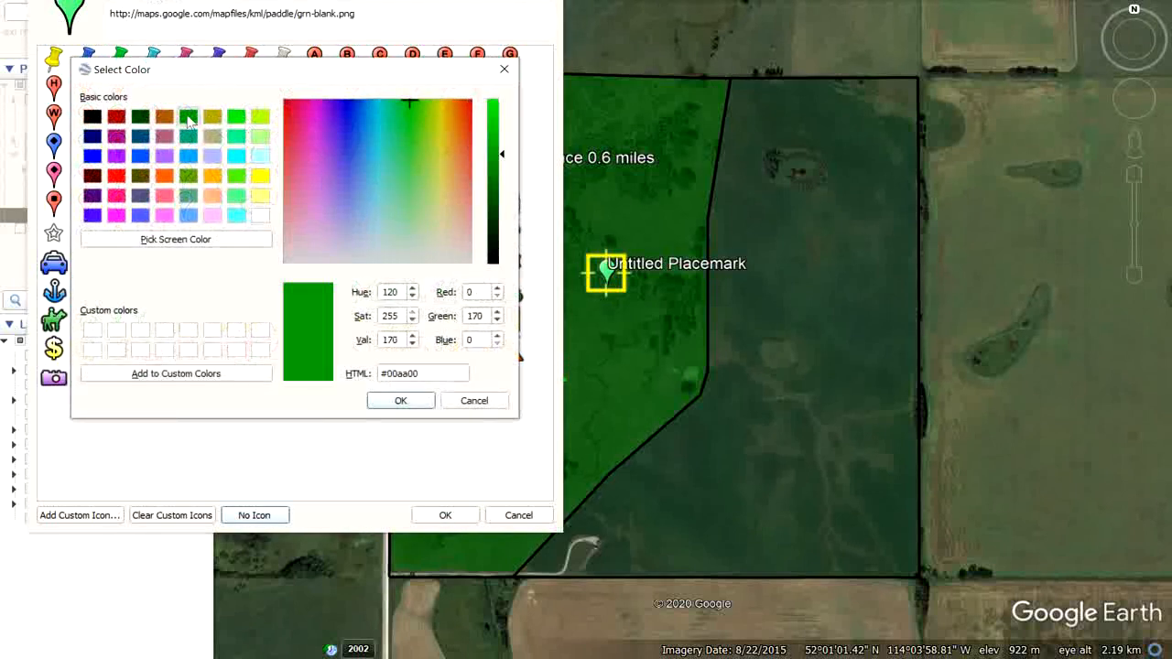
{"action": "left_click", "coordinate": [400, 400]}
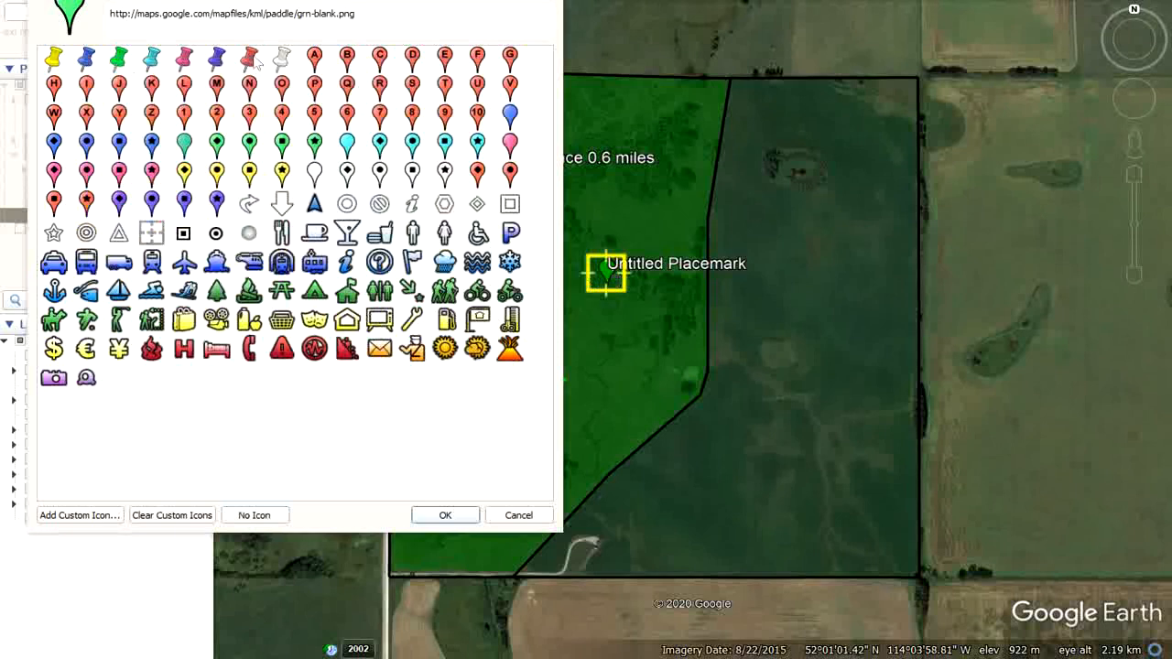
{"action": "left_click", "coordinate": [445, 516]}
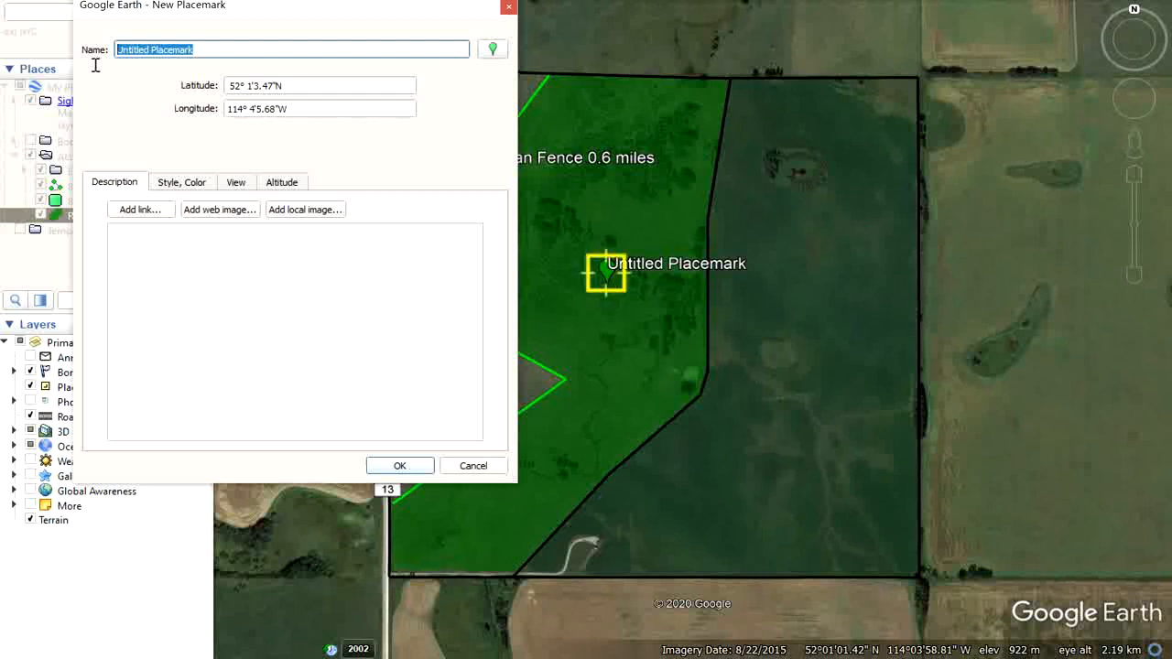
Name the placemark "Riparian Pasture 61 acres" and save it.
{"action": "type", "text": "Ripa"}
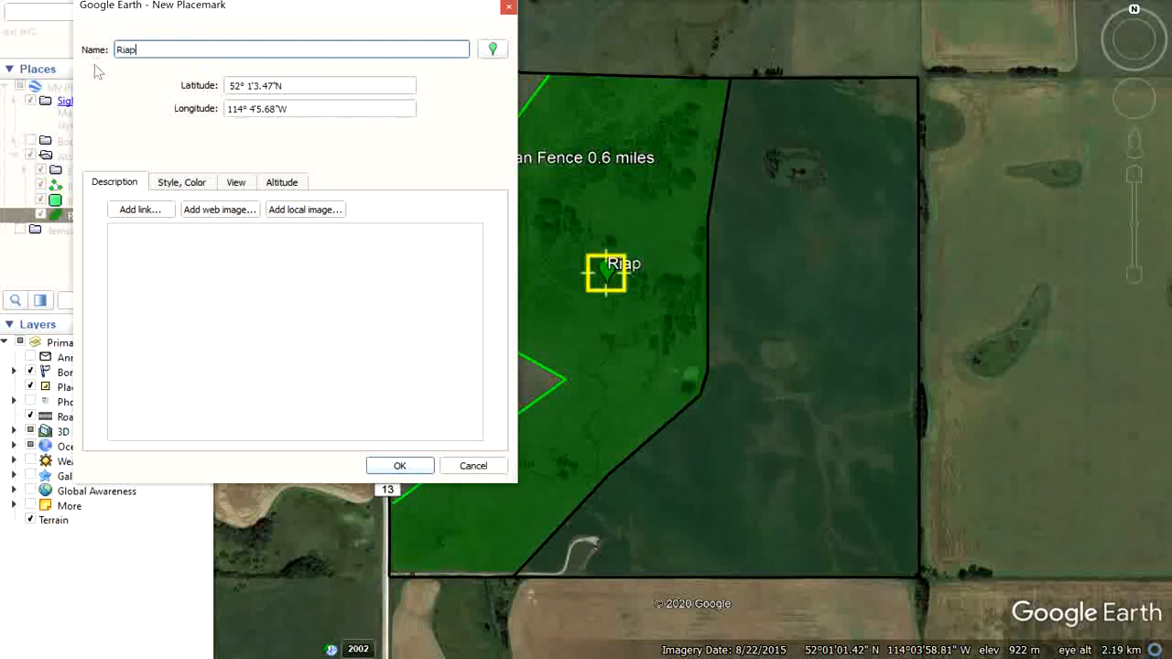
{"action": "type", "text": "rian Pasture "}
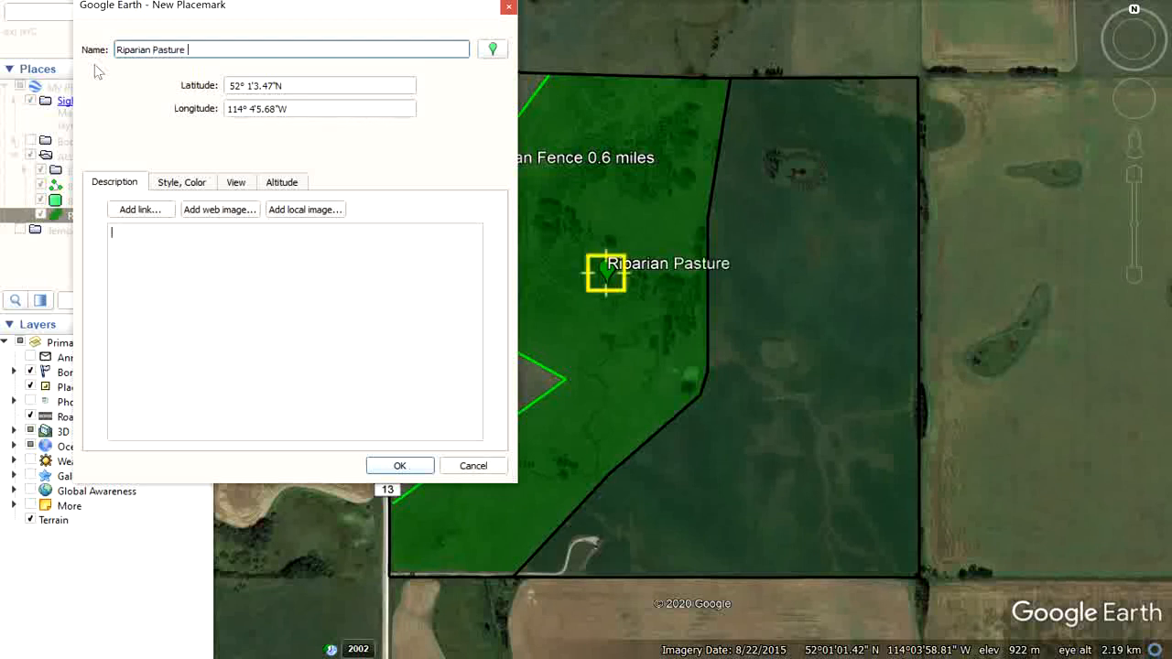
{"action": "type", "text": "61 axe"}
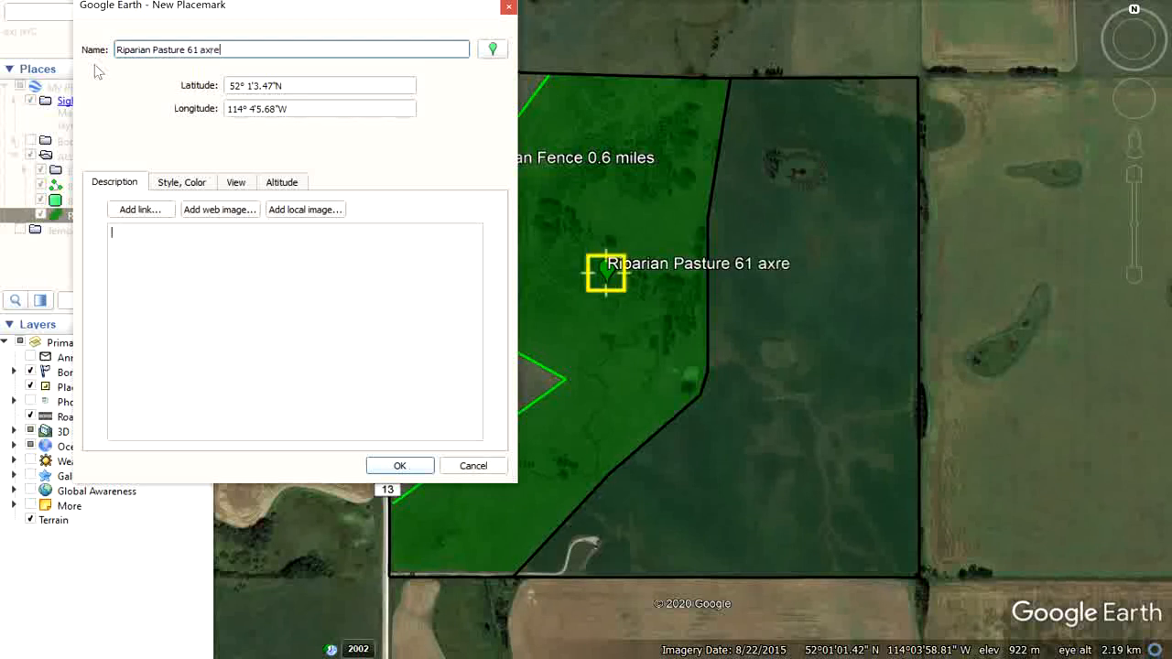
{"action": "key", "text": "BackSpace"}
{"action": "type", "text": "res"}
{"action": "left_click", "coordinate": [380, 467]}
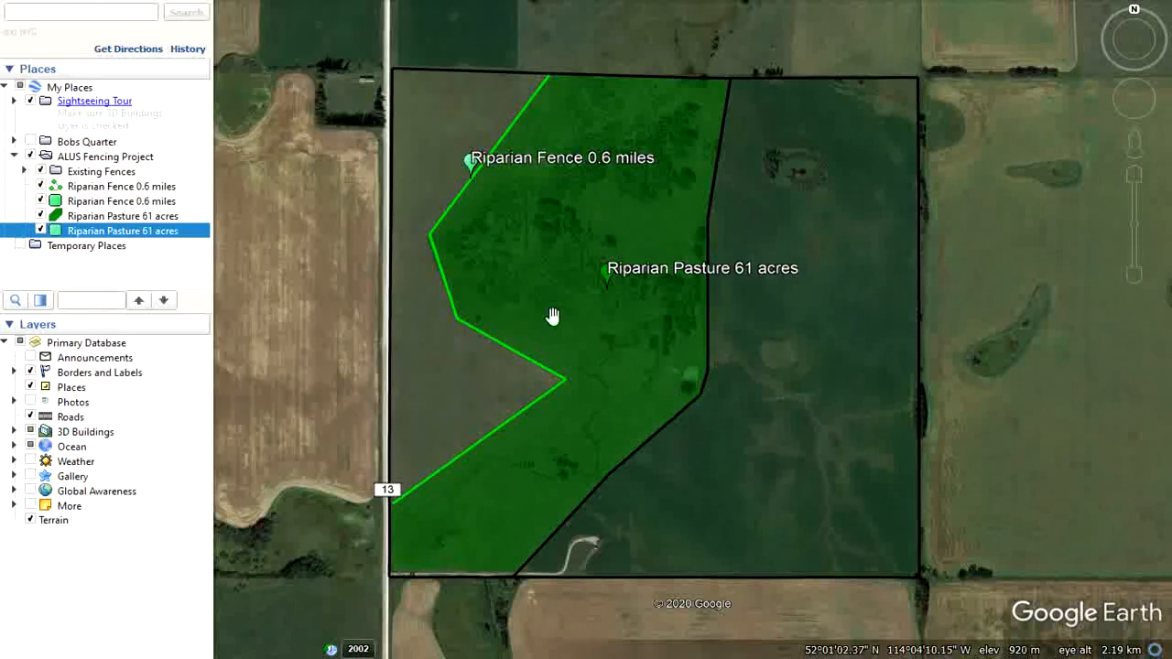